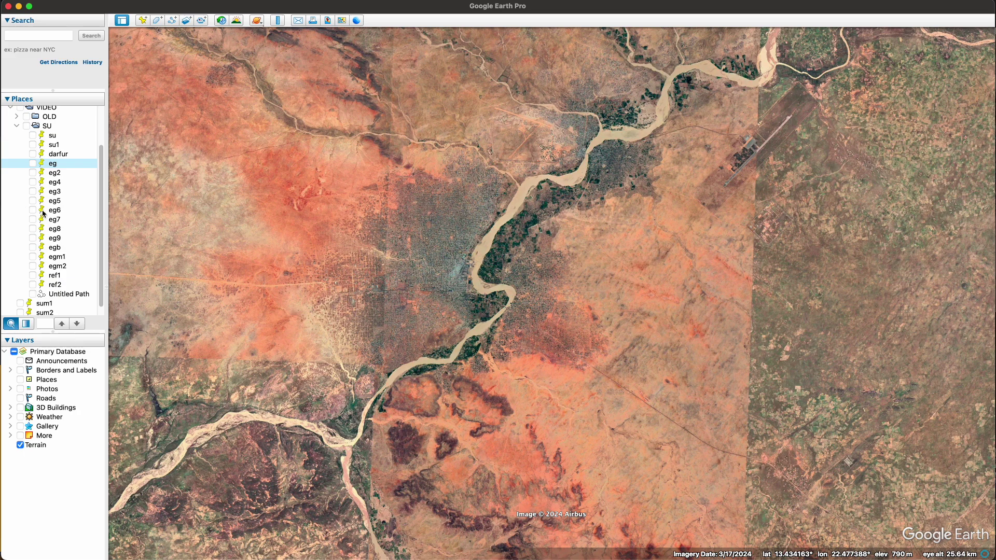
Step: Zoom to about 2.3 km over El Geneina's riverside town centre and walled stadium
scroll(454, 282, "up", 5)
scroll(456, 282, "up", 5)
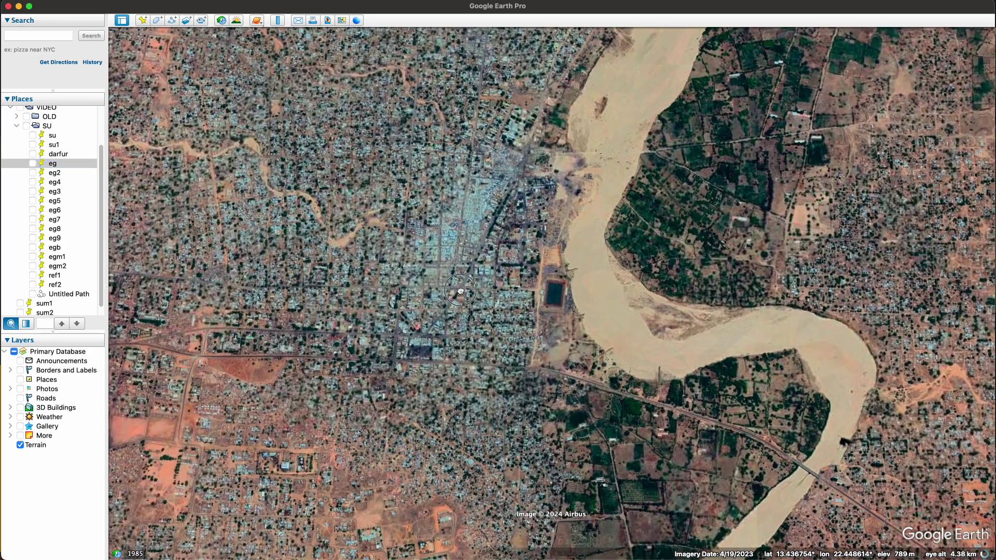
scroll(462, 290, "up", 3)
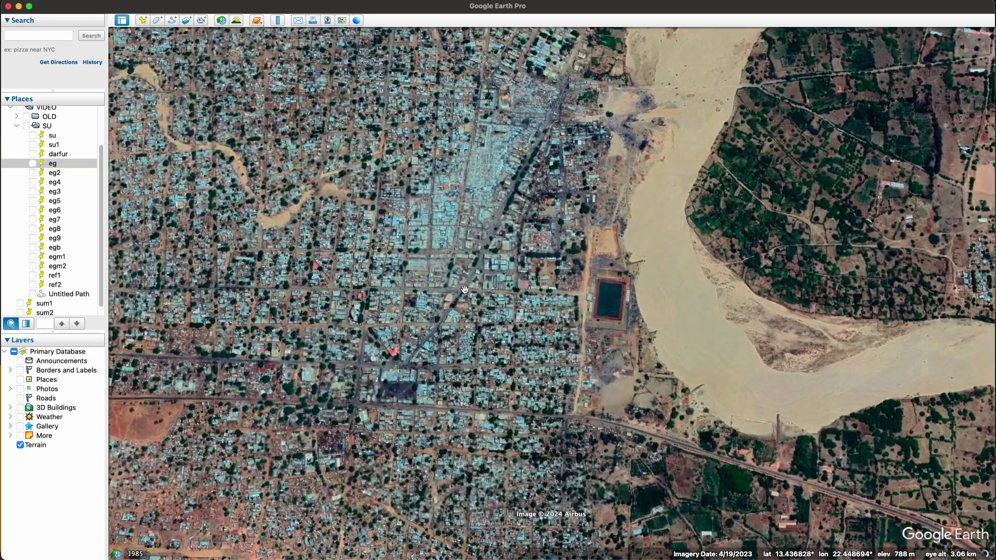
left_click_drag(465, 290, 469, 261)
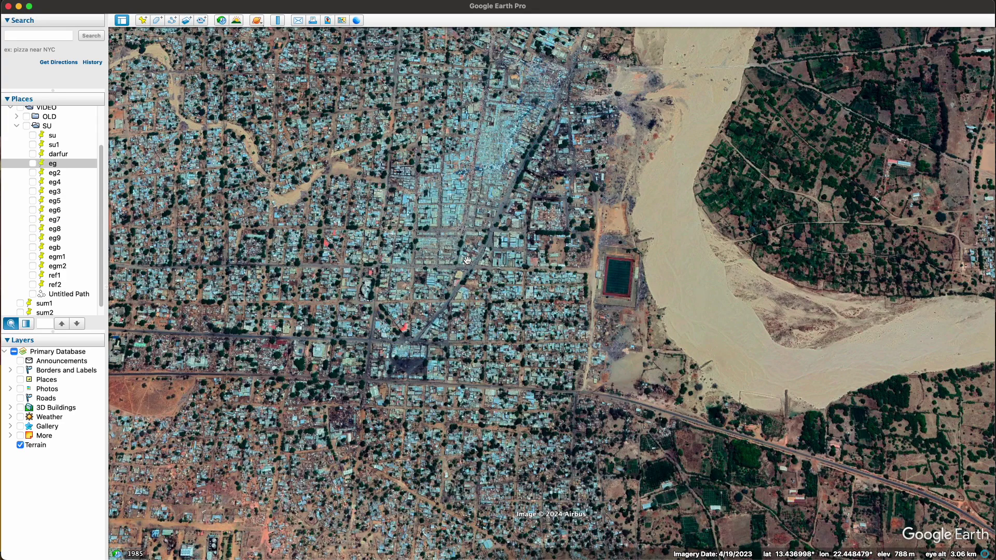
scroll(467, 260, "up", 2)
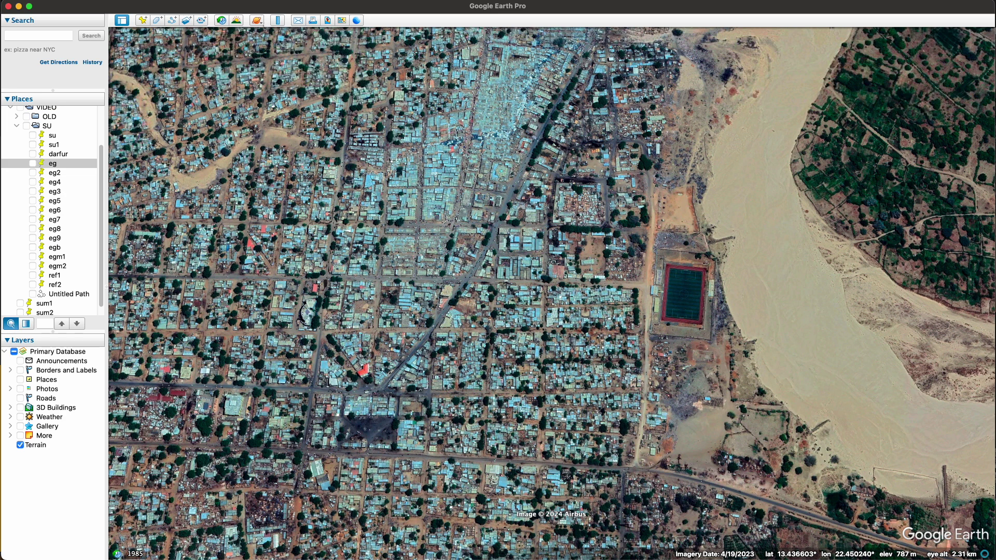
left_click(11, 0)
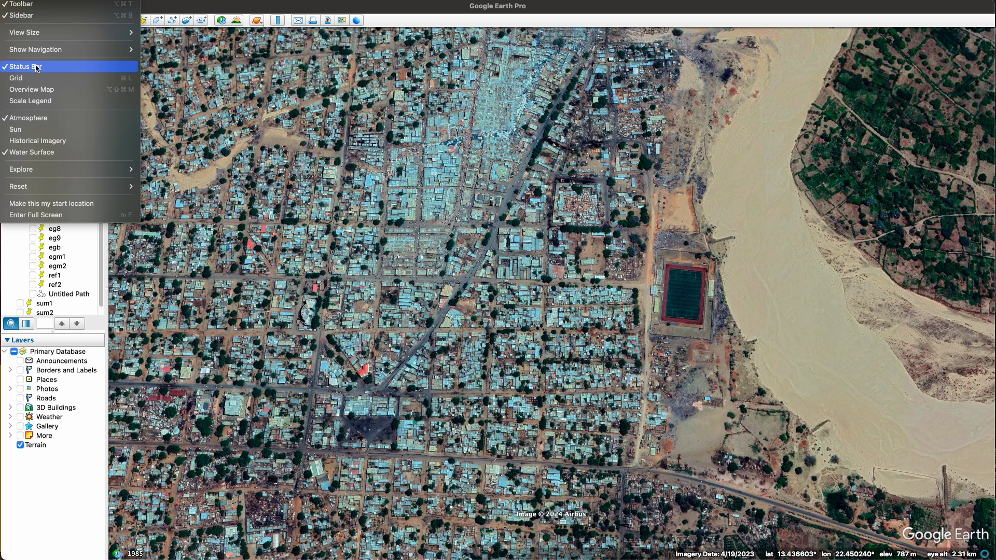
Step: Turn on Historical Imagery at 4/30/2023 and tilt and shift the town-centre view slightly
left_click(37, 140)
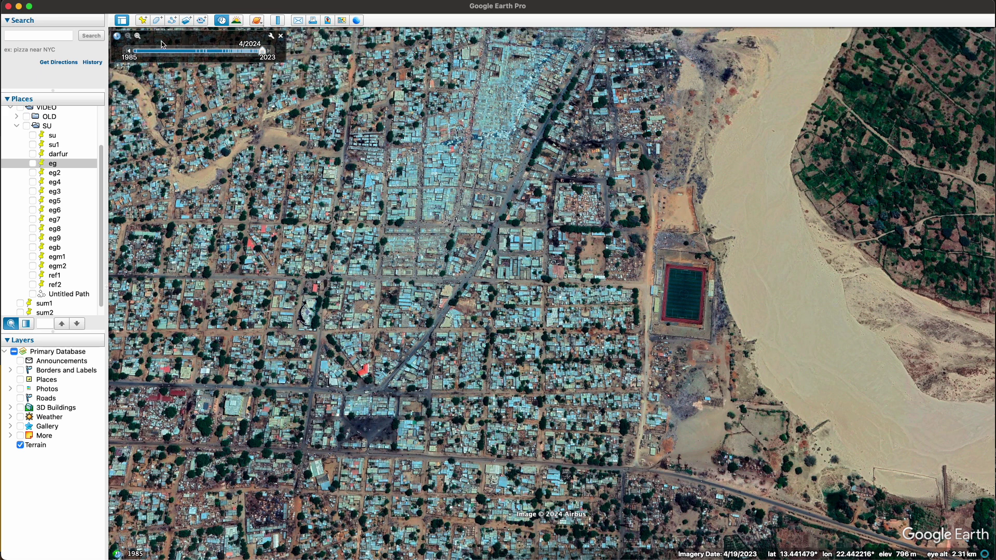
left_click(263, 51)
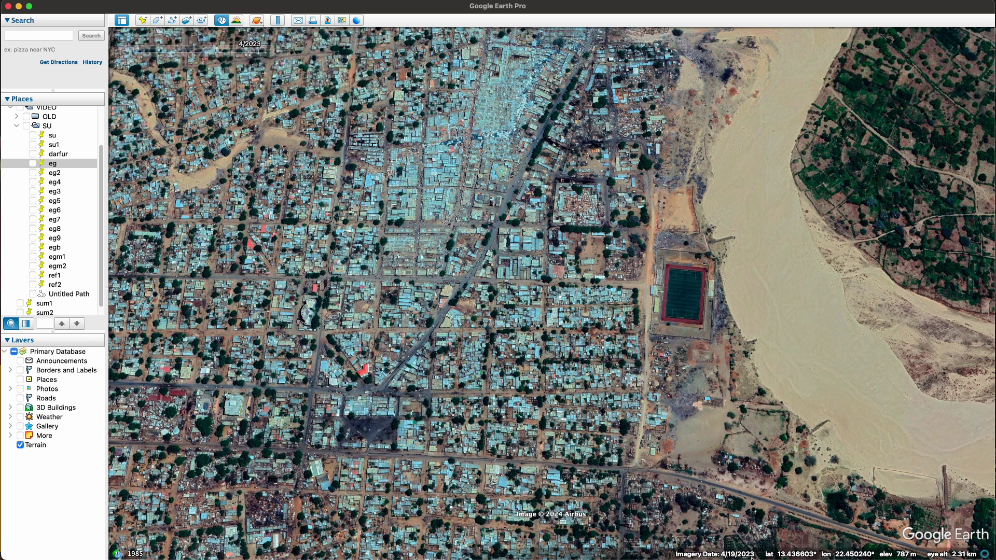
mouse_move(208, 40)
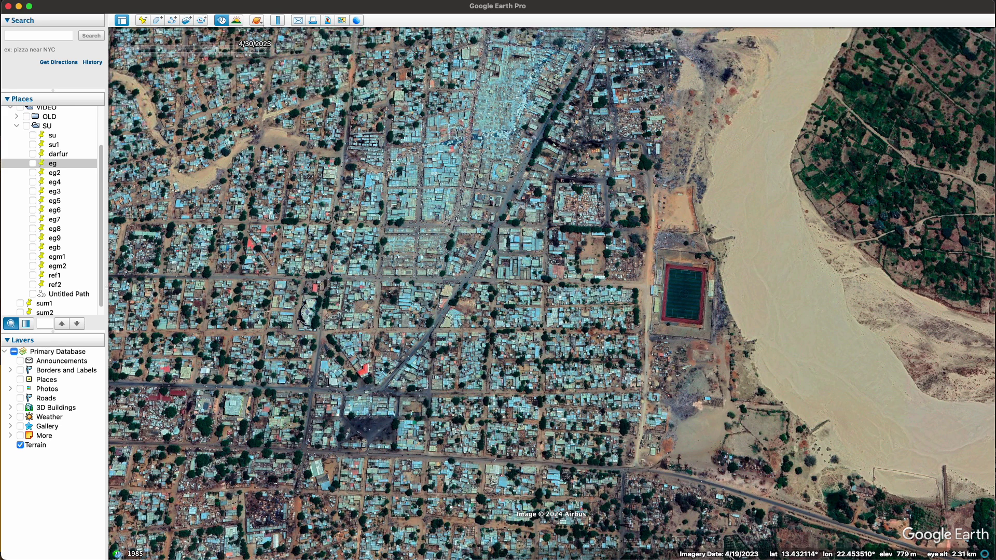
mouse_move(246, 45)
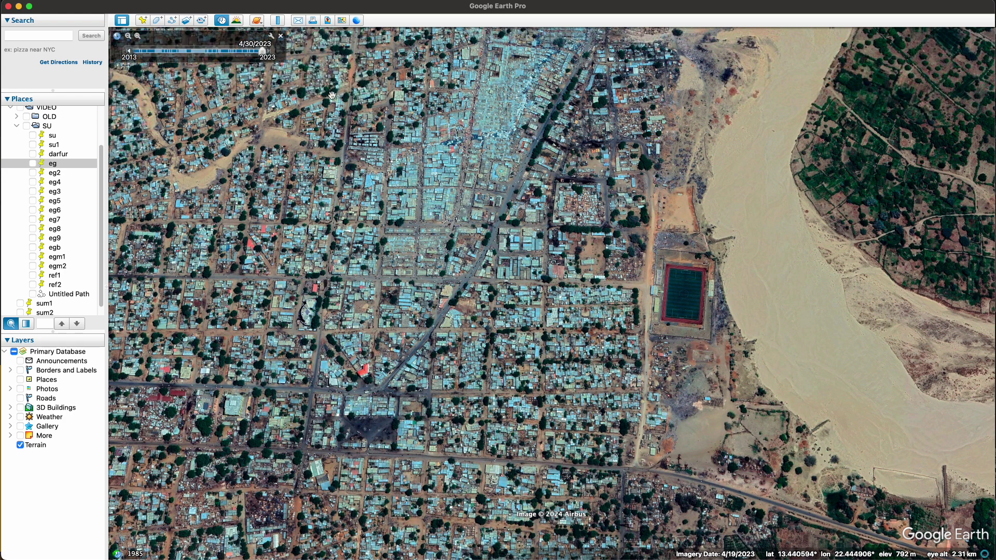
middle_click_drag(552, 399, 553, 391)
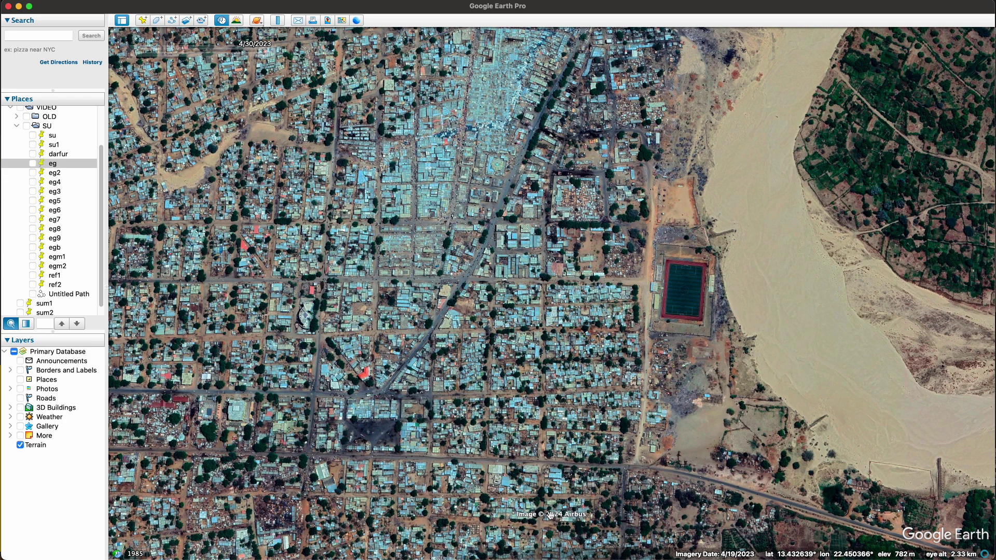
left_click_drag(576, 514, 298, 471)
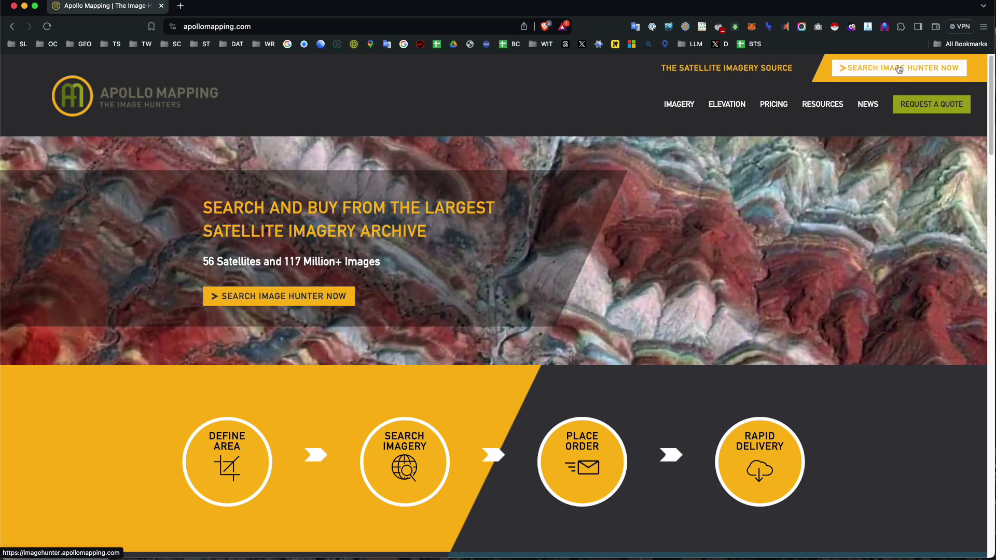
Step: Search Apollo Mapping Image Hunter for 'el geneina' and choose El Geneina, Sudan
left_click(899, 69)
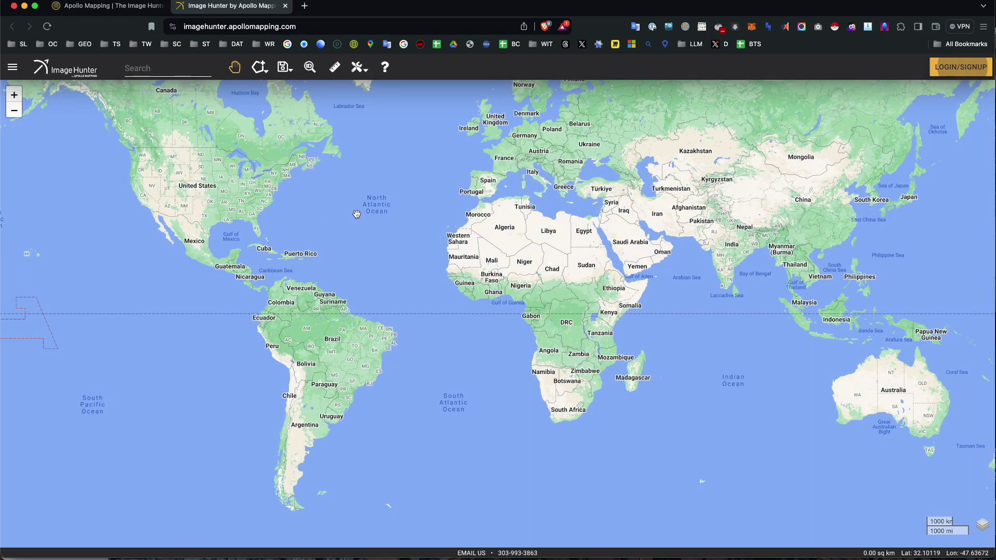
left_click(150, 67)
type("el geneina")
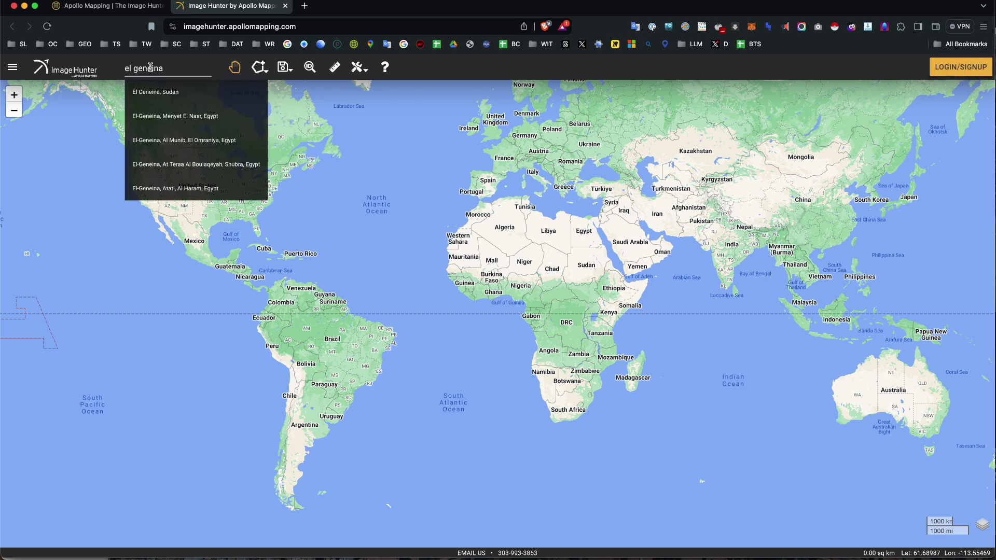
left_click(141, 92)
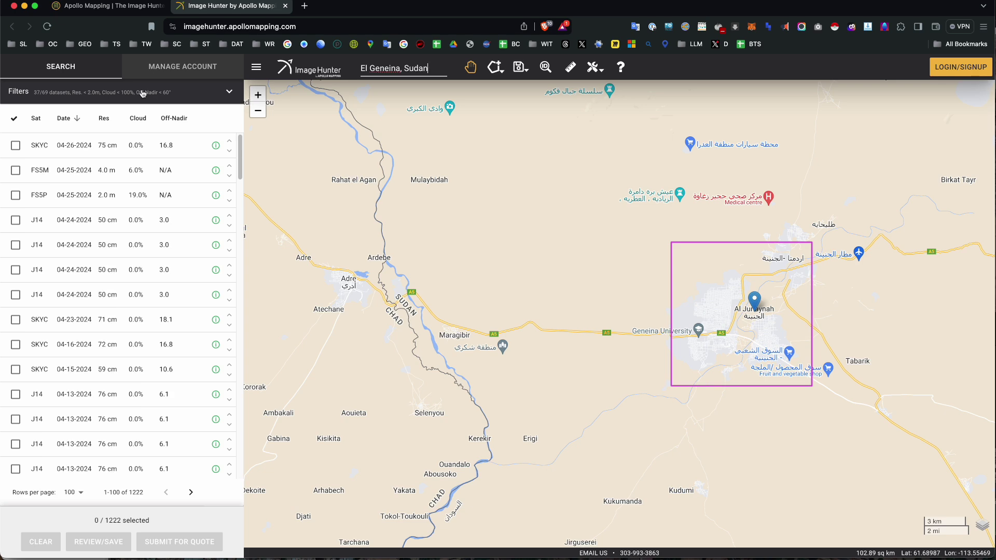
Step: Filter the datasets and tick the 04-19-2023 scene with 10.7 off-nadir
left_click(178, 320)
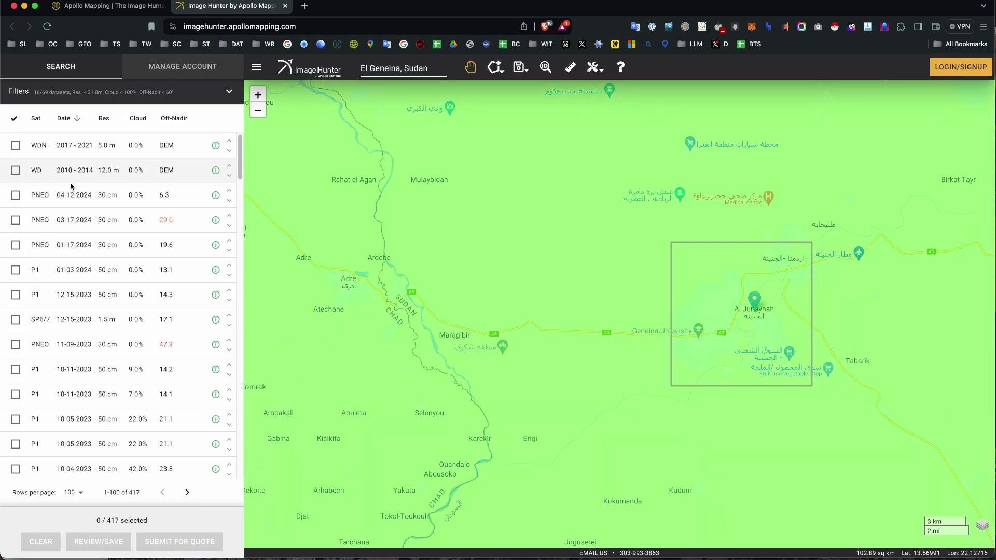
scroll(79, 201, "down", 2)
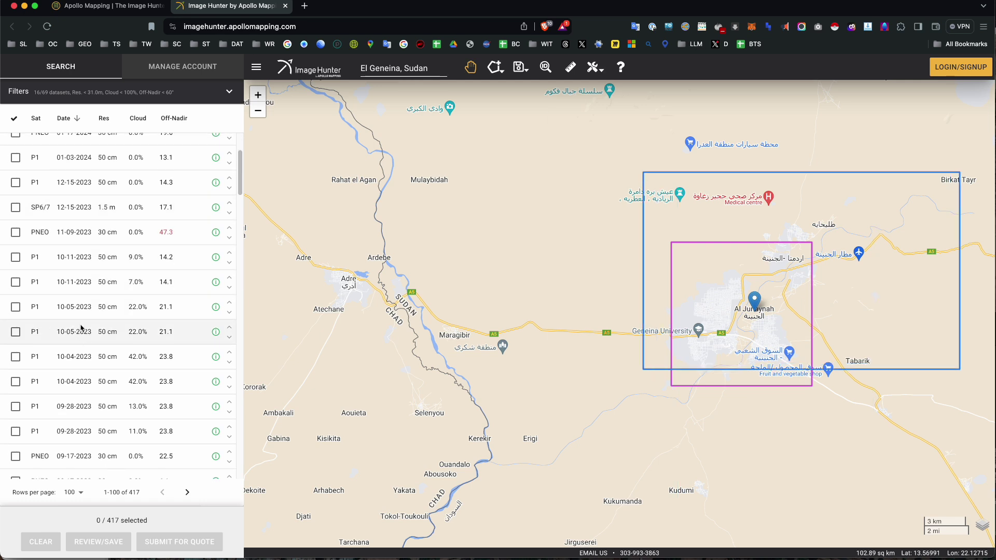
scroll(82, 324, "down", 3)
scroll(68, 301, "down", 5)
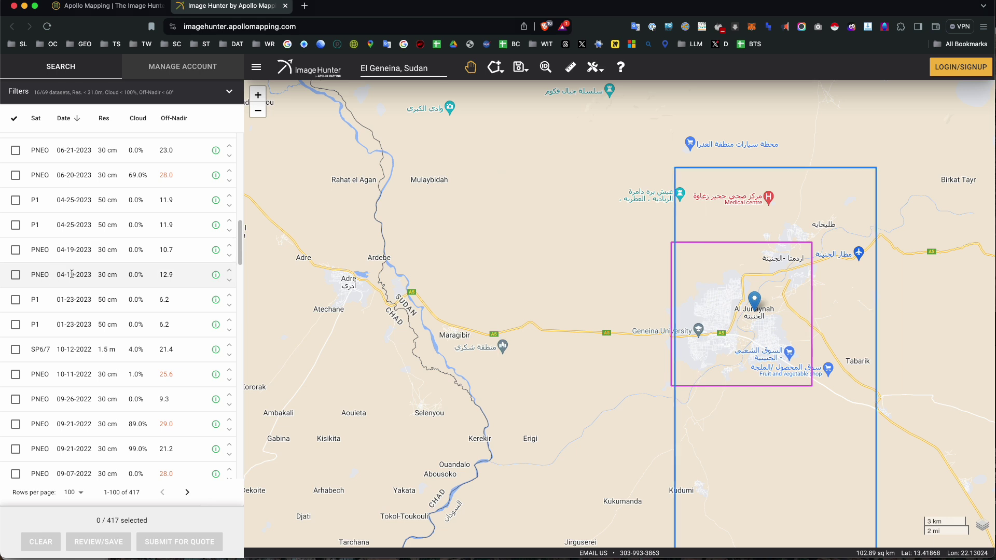
left_click(16, 252)
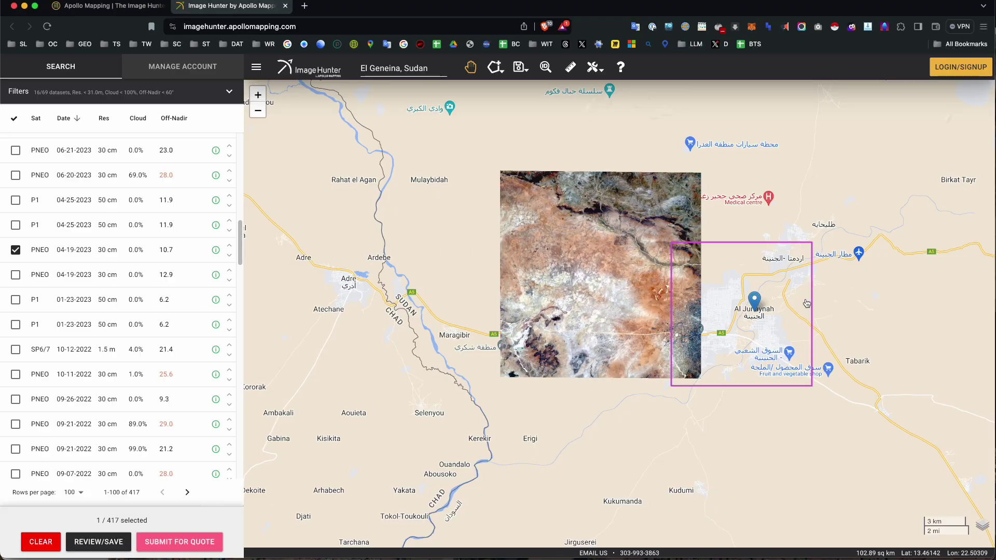
Step: Swap to the 04-19-2023 PNEO scene with 12.9 off-nadir and show its details
left_click(15, 249)
left_click(16, 275)
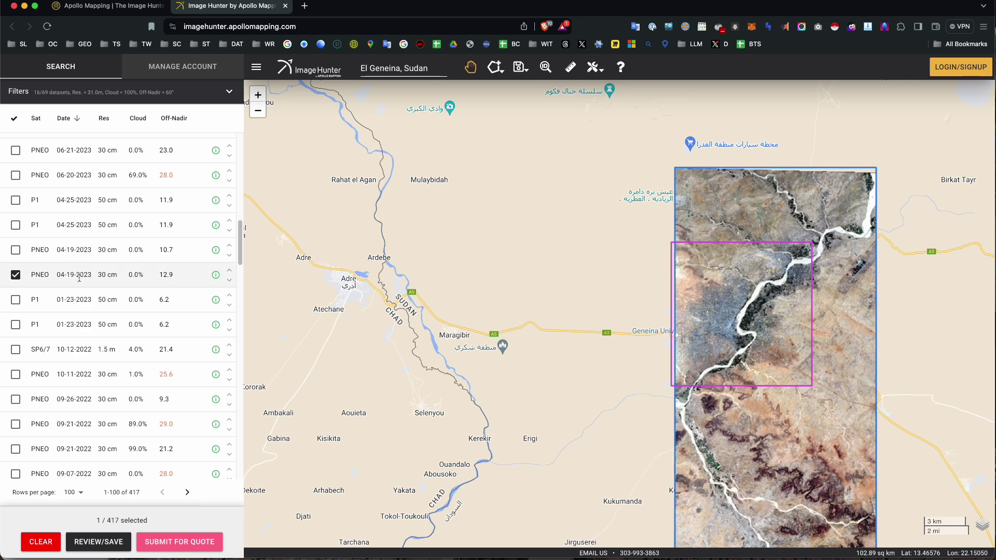
left_click(216, 275)
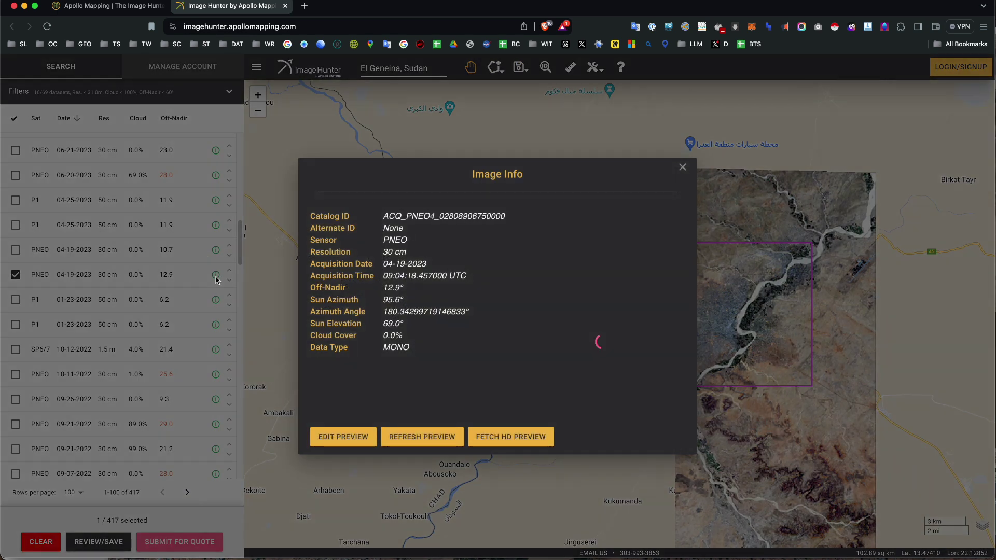
Step: Highlight the scene's acquisition time and date, then switch back to Google Earth Pro
left_click_drag(384, 276, 478, 280)
left_click_drag(384, 265, 434, 264)
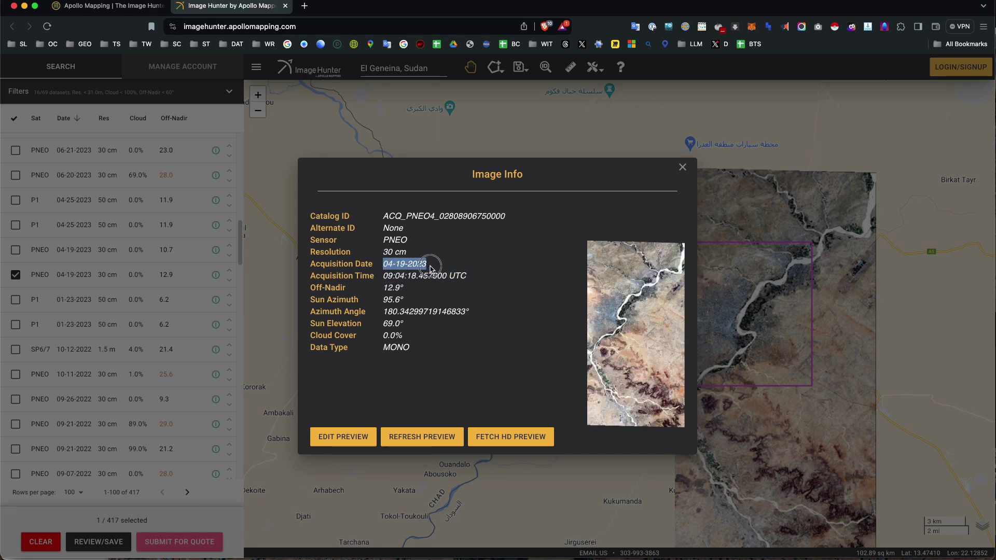
key("super+Tab")
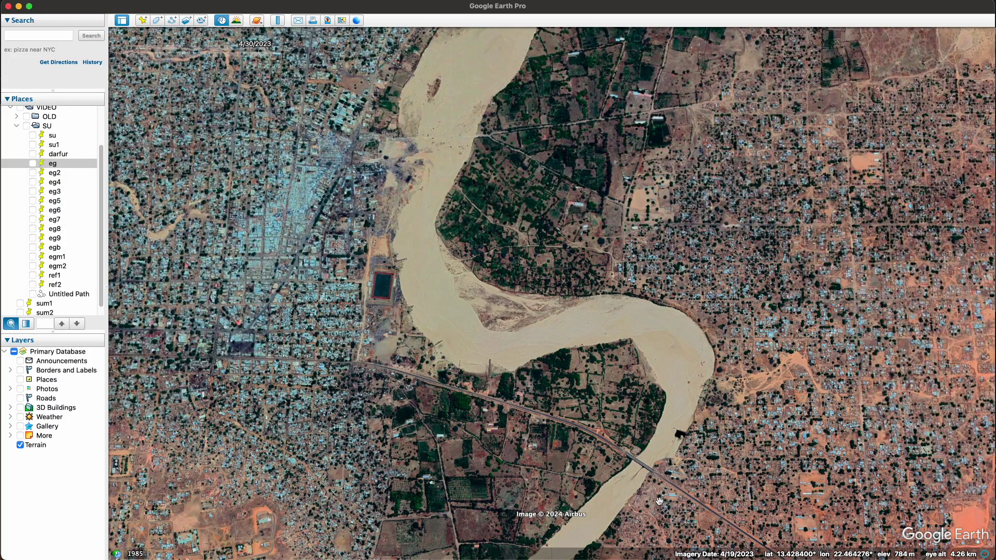
Step: Pan and zoom to the neighbourhood beside the highway
mouse_move(249, 46)
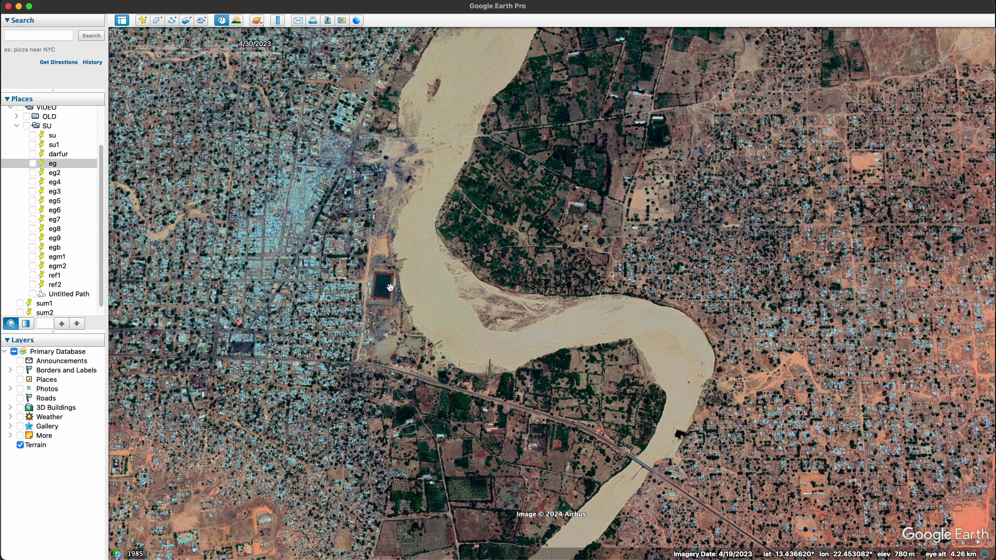
left_click_drag(766, 323, 270, 164)
left_click_drag(507, 450, 446, 250)
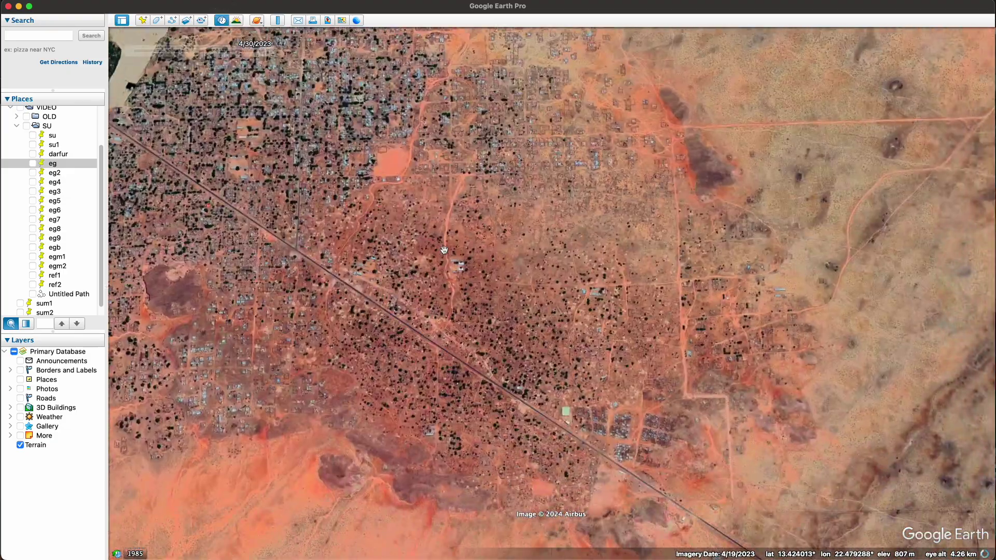
scroll(446, 250, "up", 5)
left_click_drag(516, 263, 424, 190)
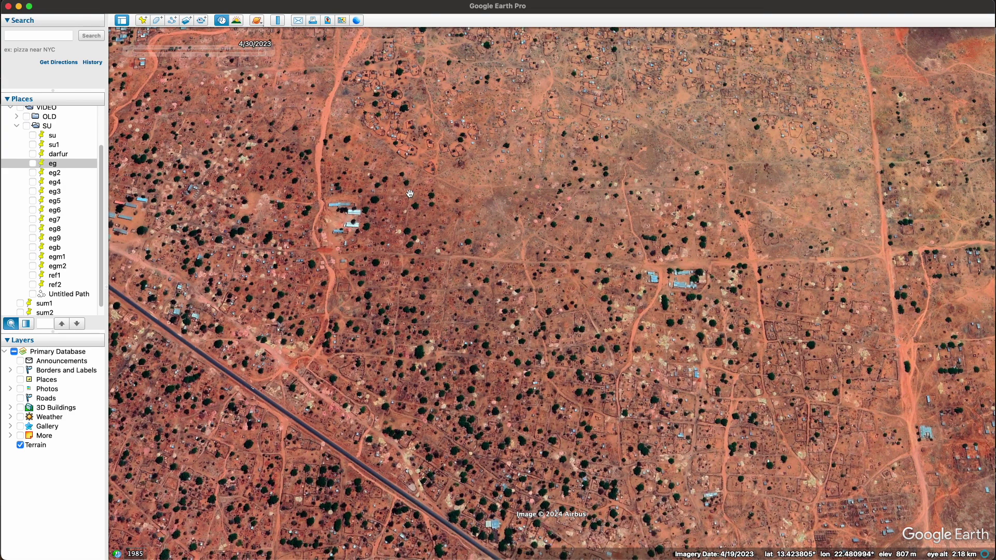
Step: Step the imagery back to 10/30/2021, return to 4/30/2023, then fly to placemark eg2
mouse_move(169, 45)
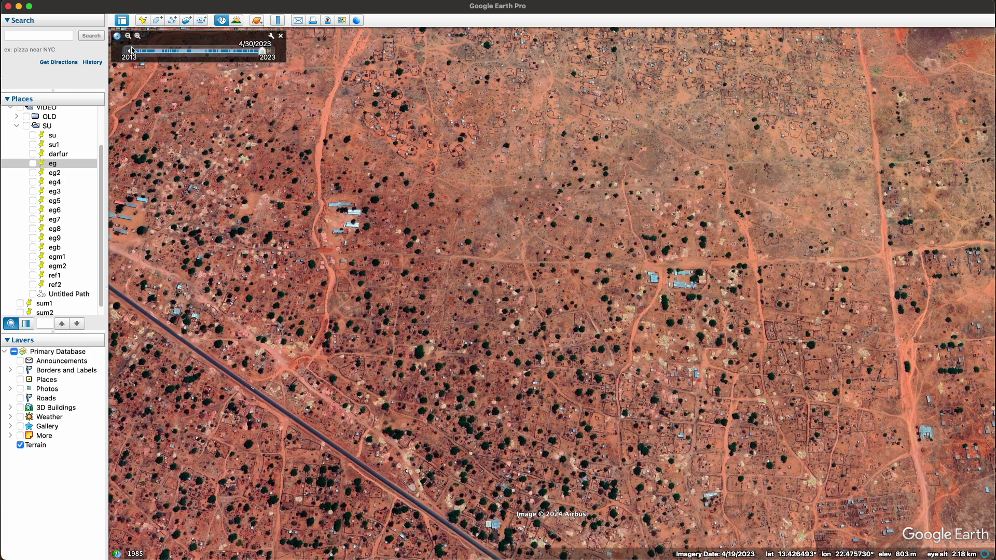
left_click(129, 51)
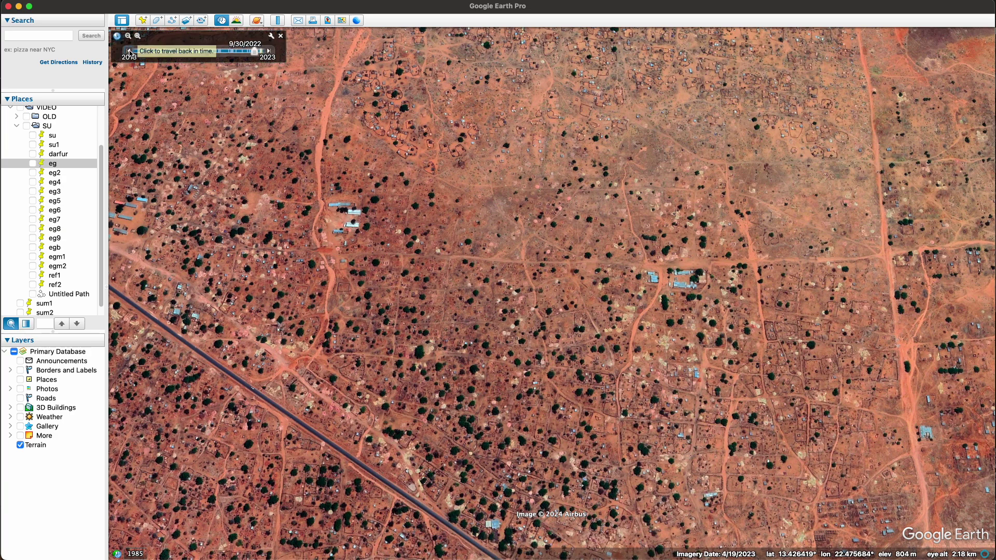
left_click(129, 51)
left_click(130, 51)
left_click(129, 50)
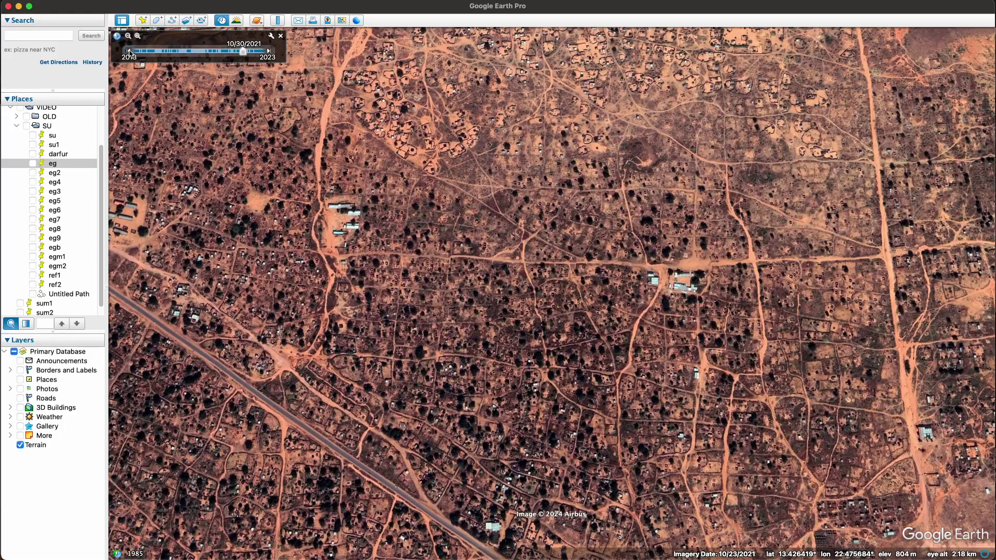
left_click(130, 51)
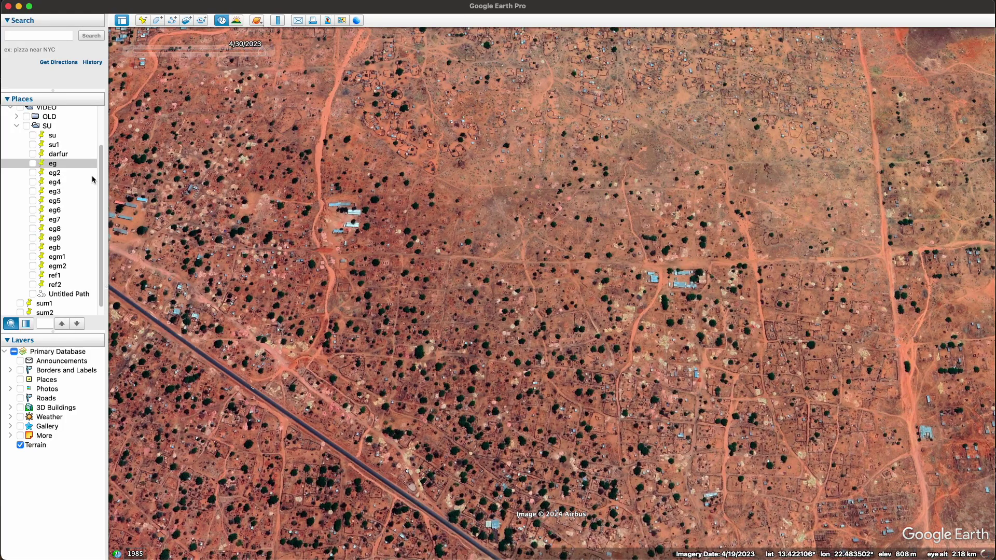
double_click(58, 175)
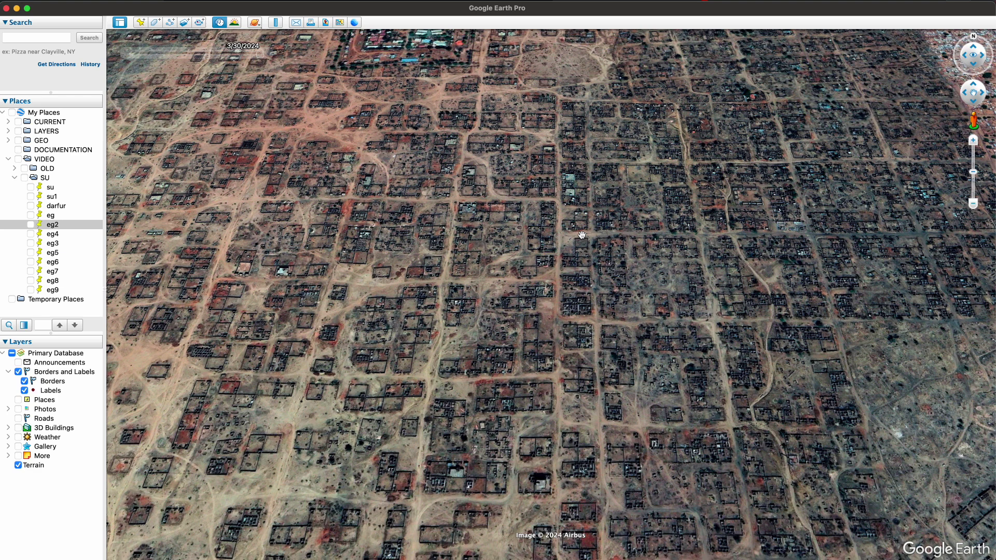
Step: Pan toward the intact part of town and tilt to an almost straight-down view
left_click_drag(644, 205, 645, 273)
left_click_drag(678, 189, 609, 269)
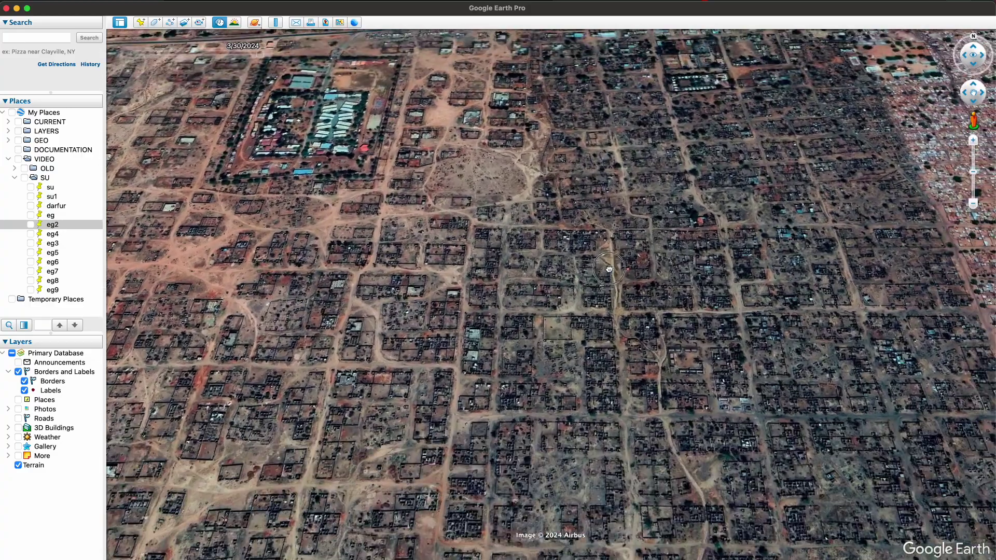
left_click_drag(745, 305, 343, 332)
mouse_move(605, 404)
middle_mouse_down()
mouse_move(615, 239)
mouse_move(612, 253)
middle_mouse_up()
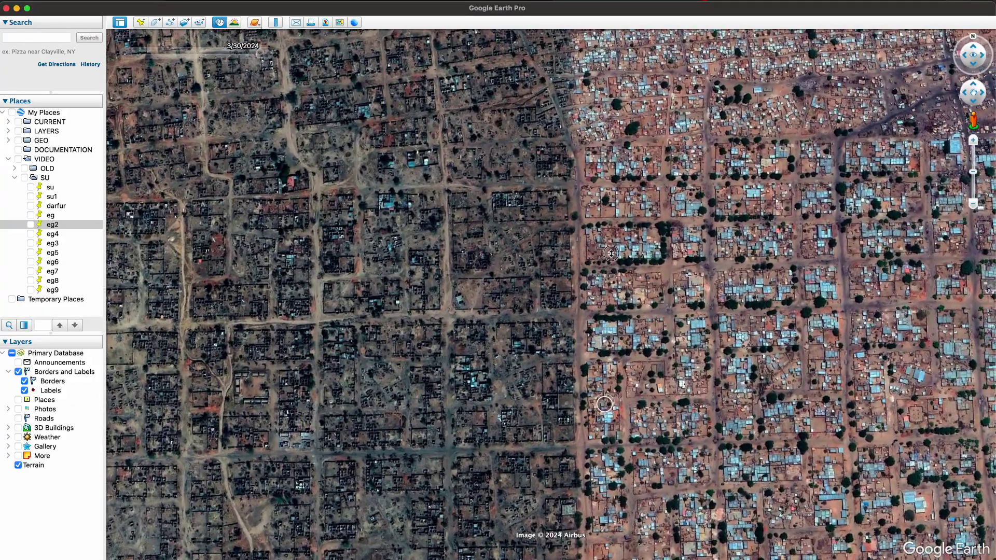
scroll(564, 346, "up", 5)
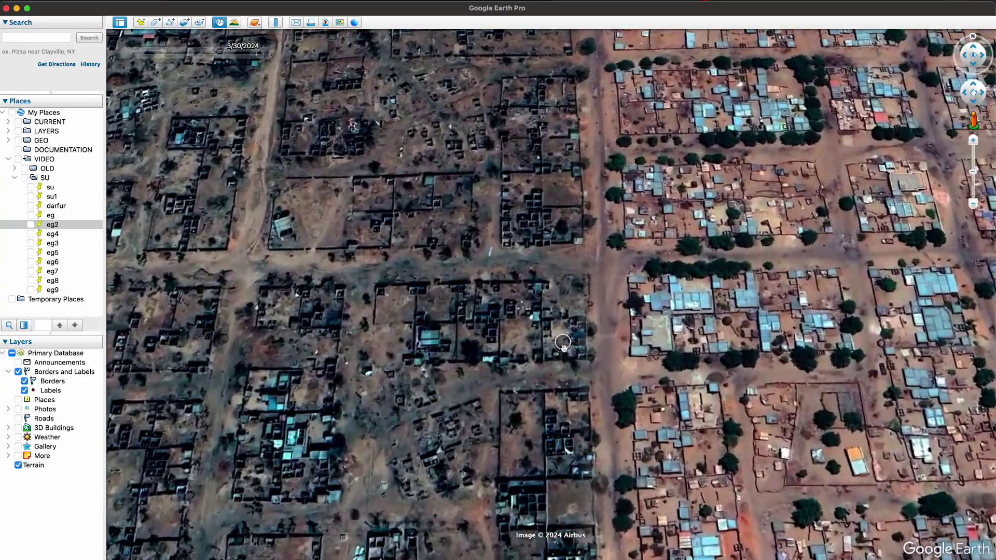
middle_click_drag(569, 379, 529, 271)
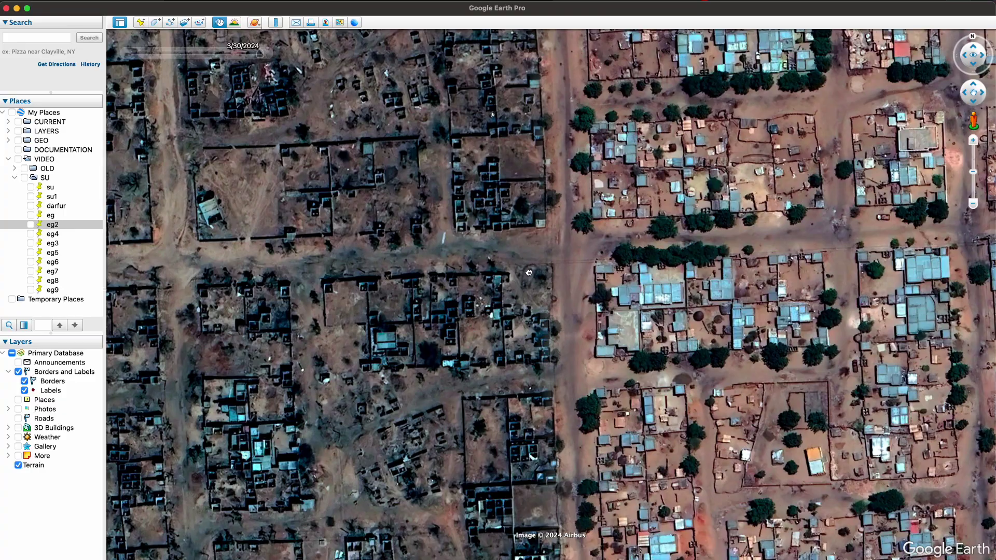
left_click_drag(528, 273, 526, 272)
Step: Zoom in and out along the boundary between burned, roofless blocks and intact blue-roofed compounds
scroll(525, 272, "up", 1)
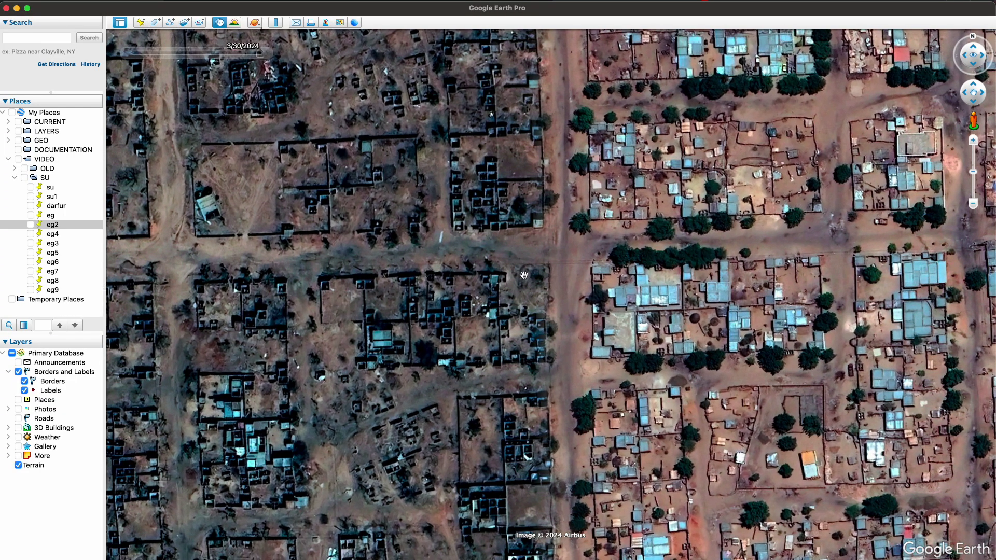
scroll(524, 275, "down", 6)
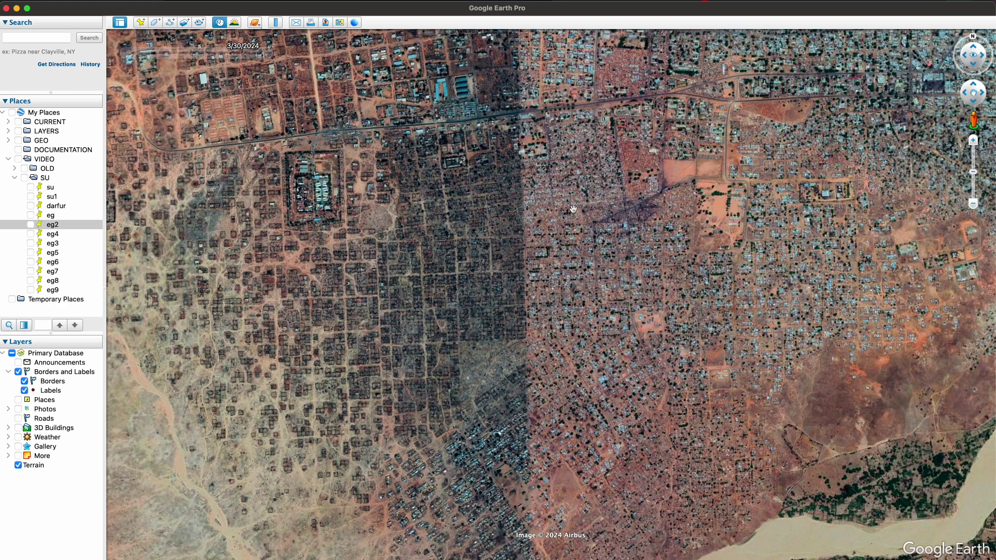
scroll(526, 258, "up", 6)
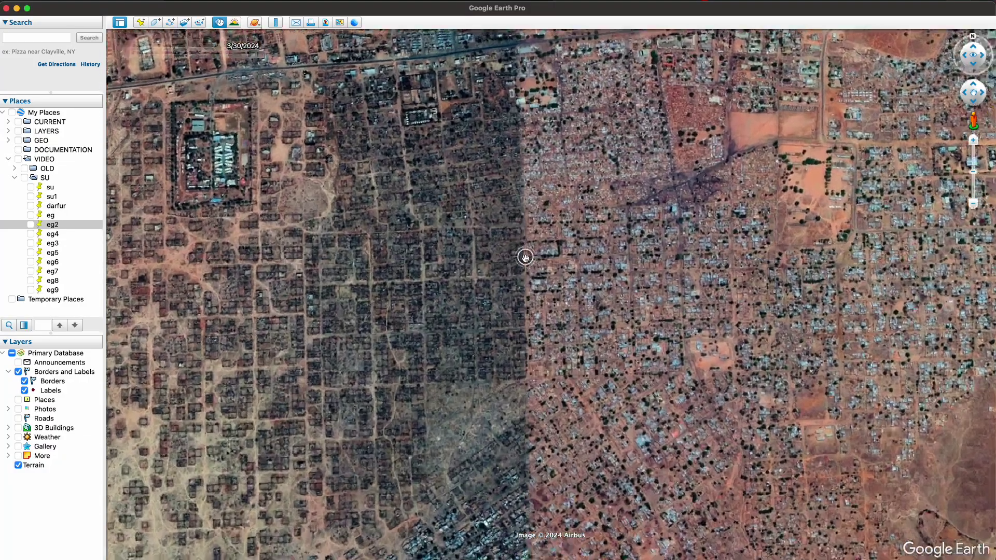
scroll(526, 258, "up", 5)
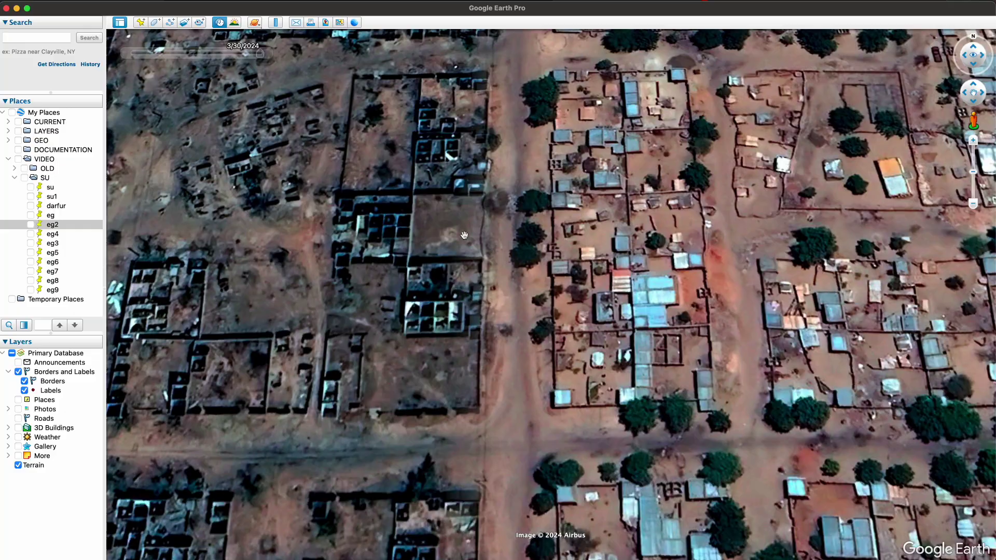
left_click_drag(511, 75, 524, 337)
scroll(523, 322, "down", 6)
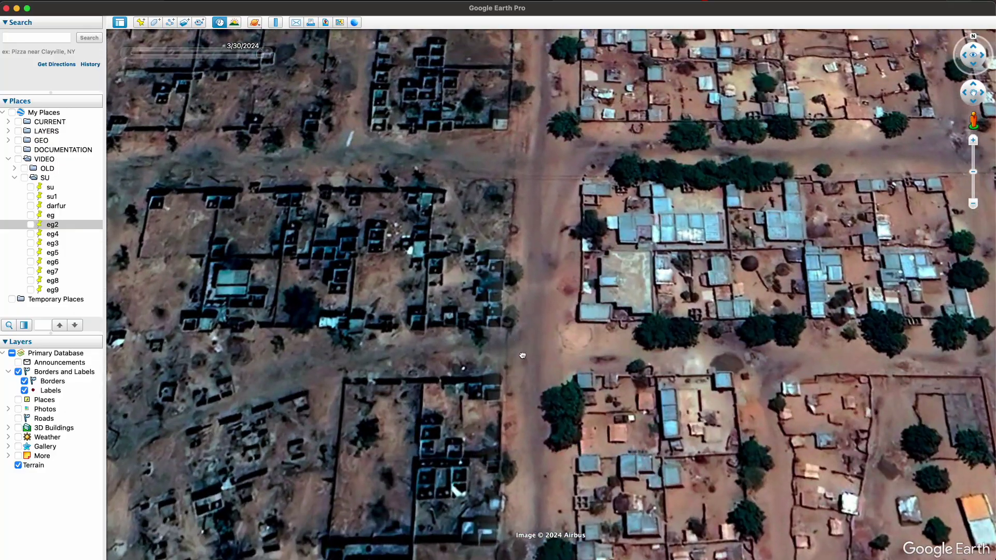
scroll(522, 310, "down", 5)
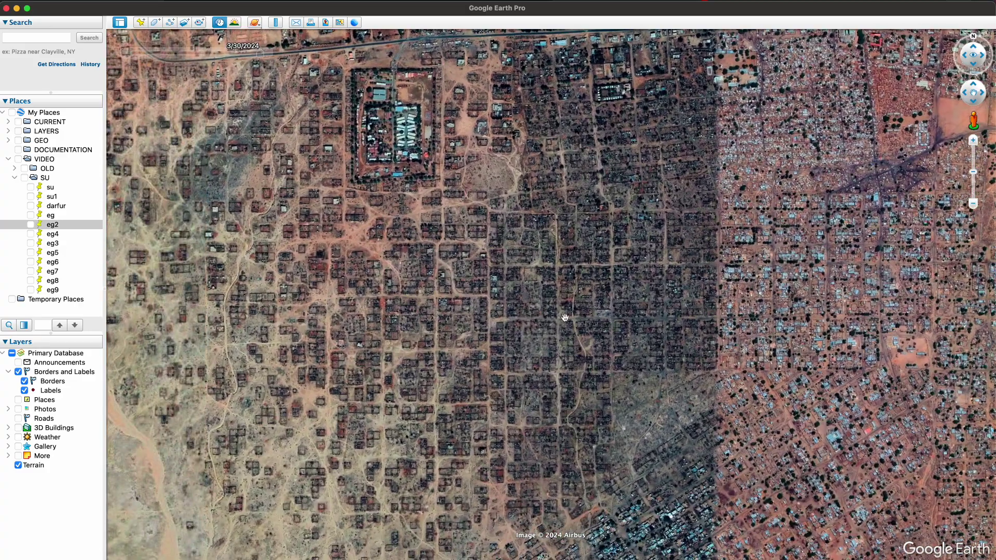
left_click_drag(565, 317, 616, 244)
scroll(694, 331, "up", 5)
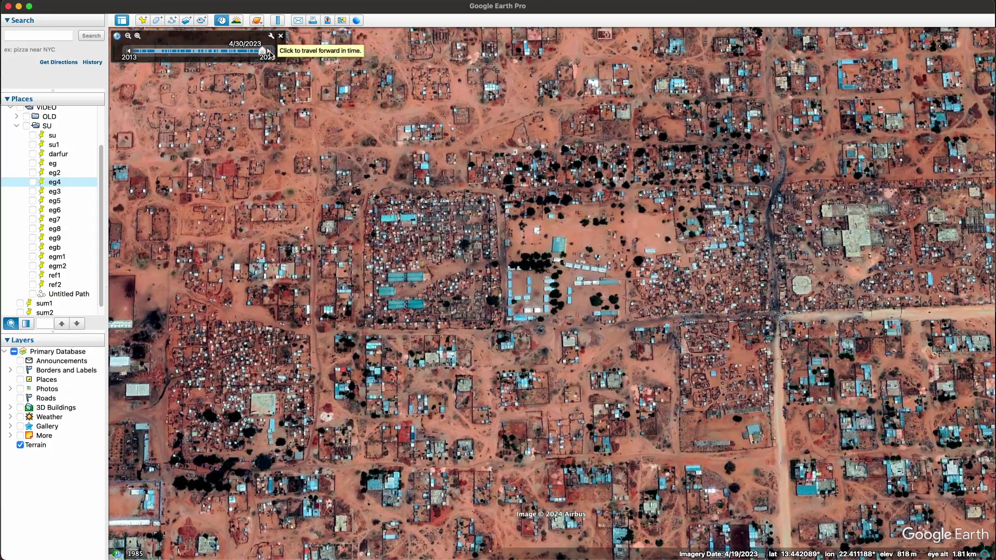
Step: Toggle the imagery between 4/30/2023 and 3/30/2024 to compare the destruction
left_click(270, 52)
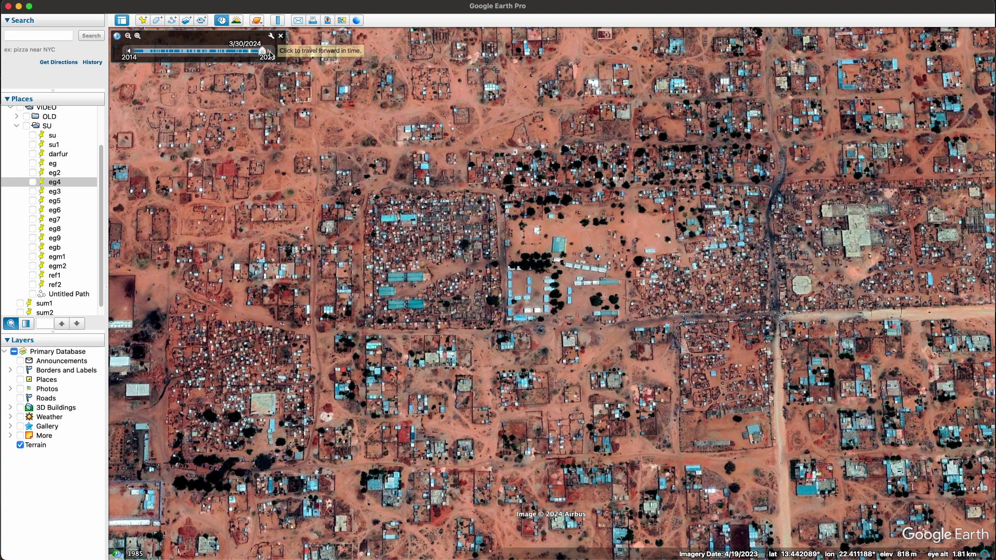
left_click_drag(262, 52, 203, 54)
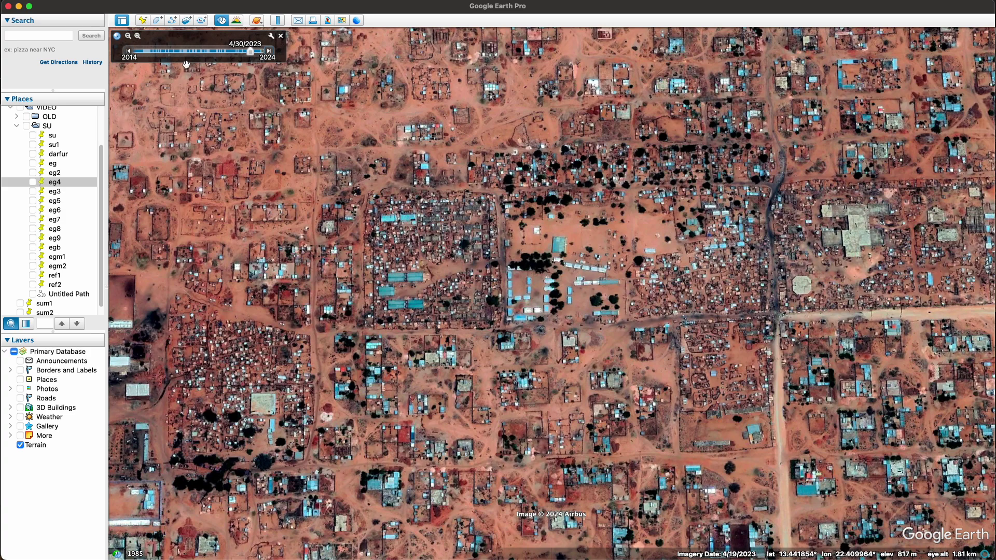
left_click(269, 53)
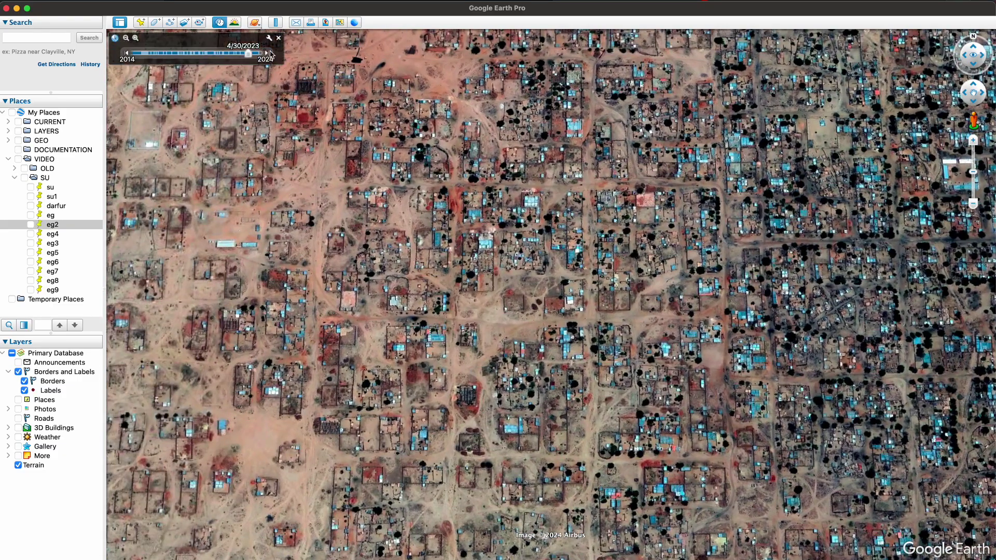
left_click(269, 54)
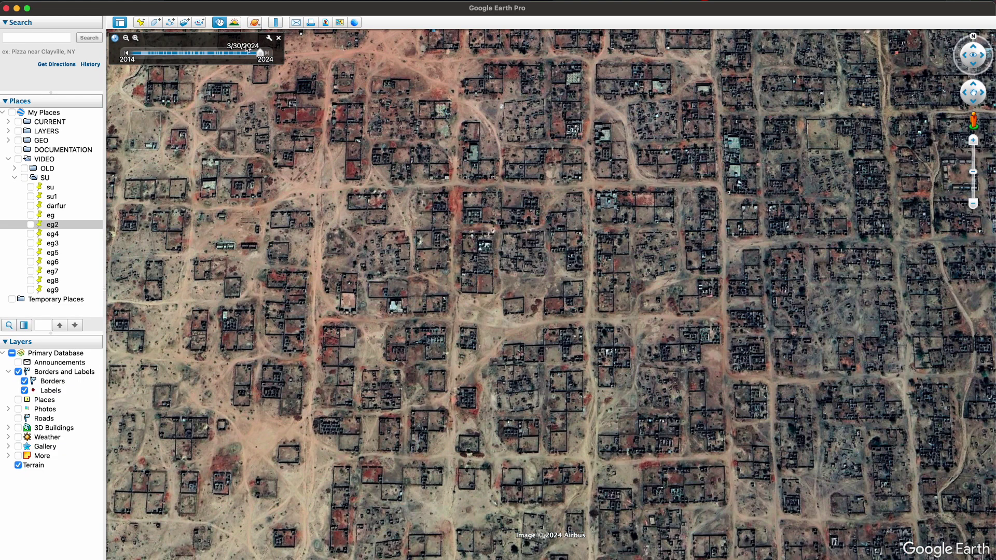
left_click(247, 53)
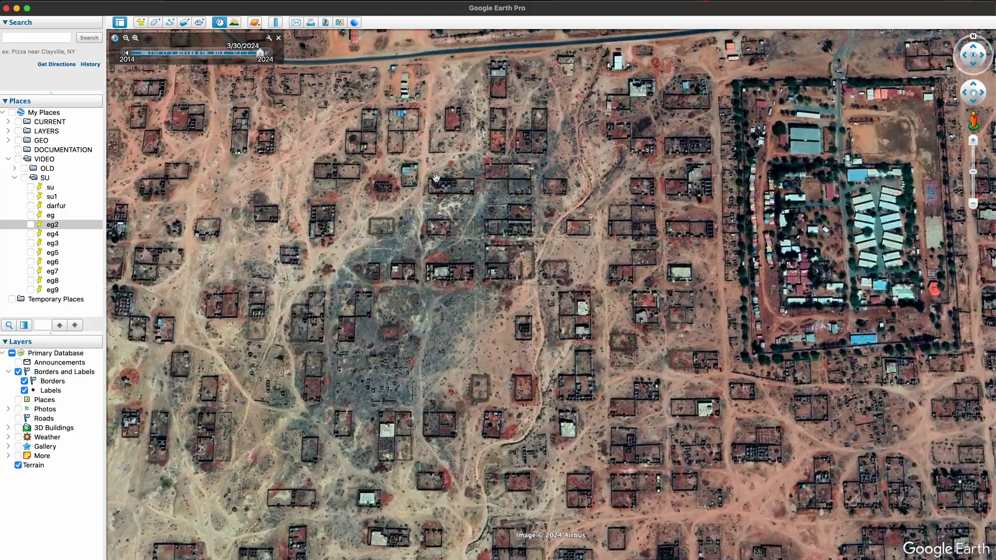
left_click_drag(353, 364, 453, 133)
left_click(248, 52)
left_click(267, 54)
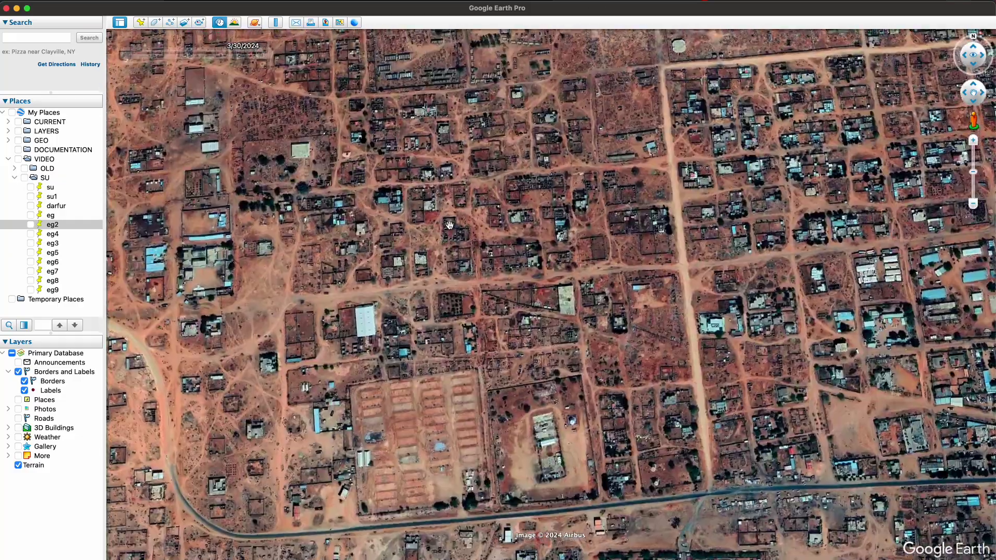
Step: Zoom out and back in, then pan down-right to the neighbouring walled block
scroll(450, 224, "down", 3)
scroll(449, 224, "down", 2)
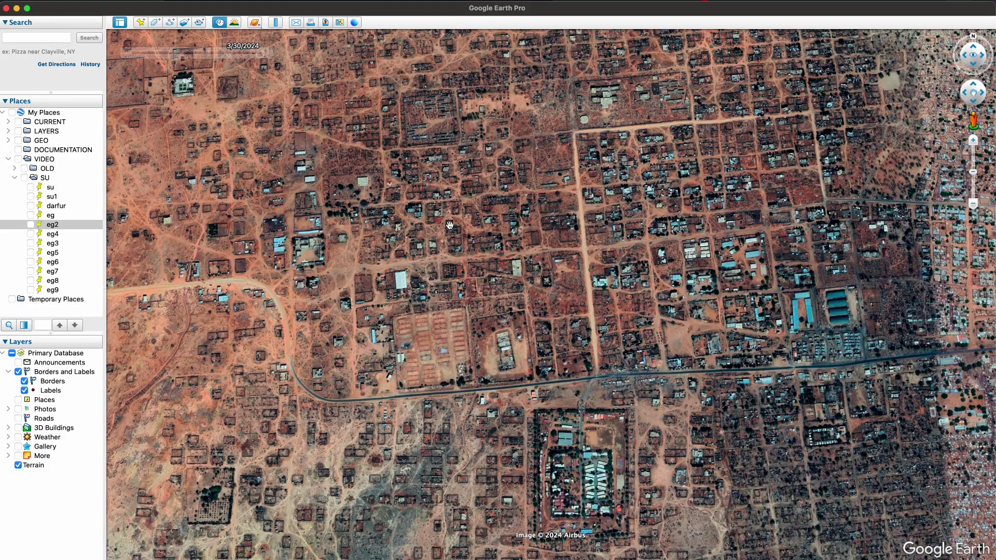
scroll(449, 224, "down", 2)
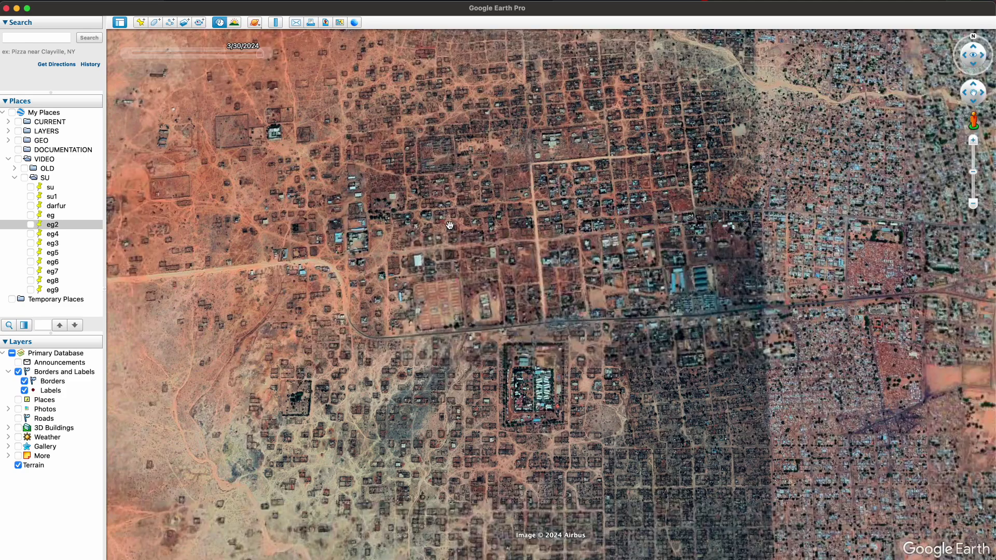
scroll(455, 248, "up", 2)
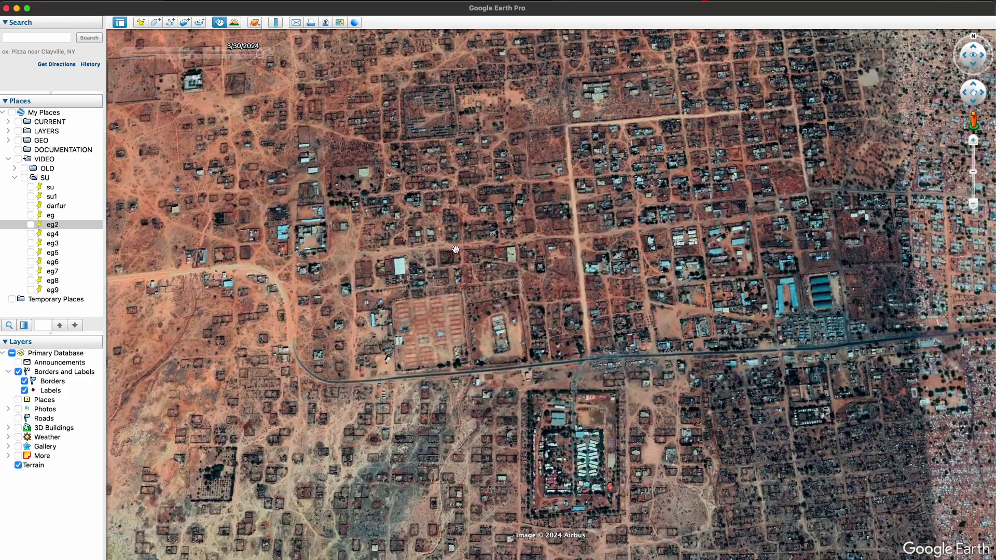
scroll(477, 162, "up", 3)
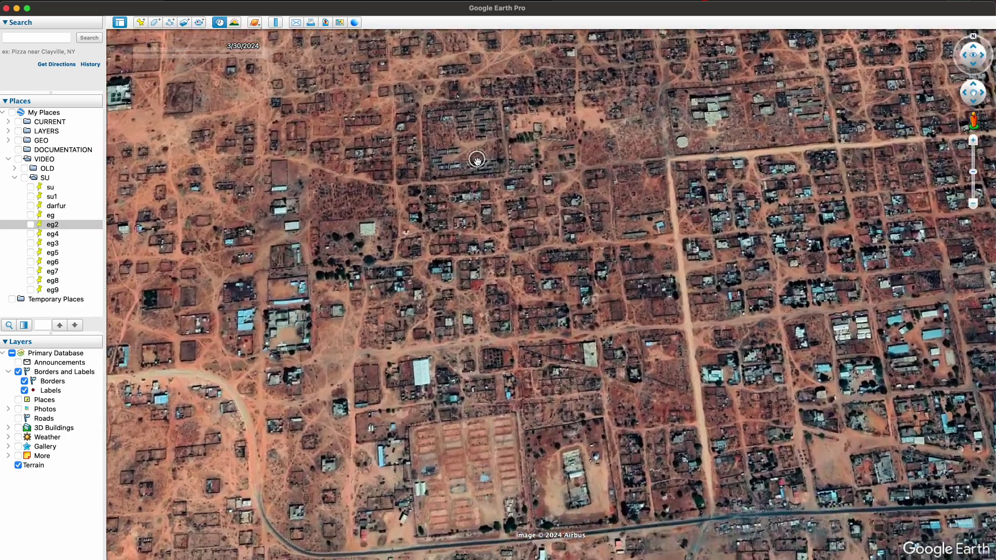
left_click_drag(477, 162, 522, 260)
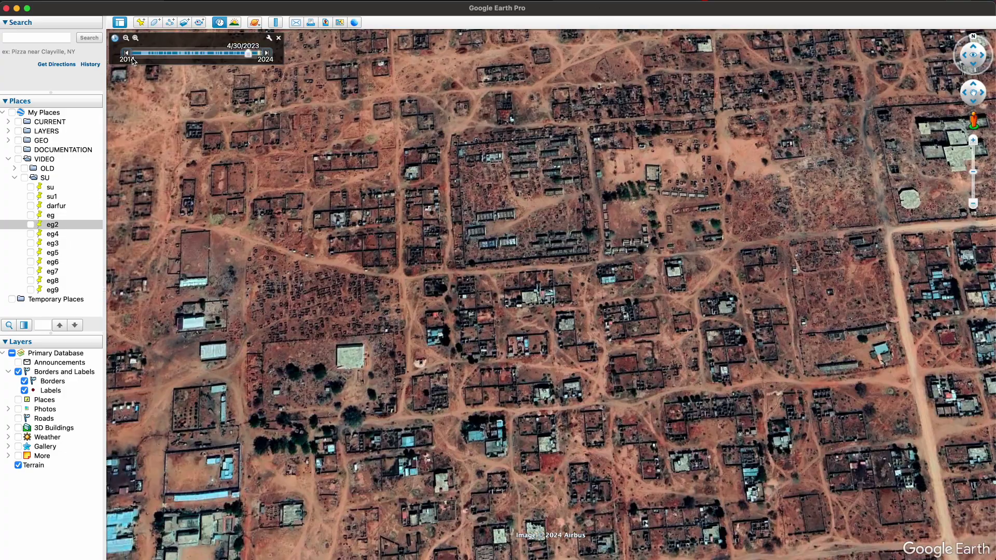
Step: Pan and zoom over to another grid of walled compounds with blue-roofed buildings
scroll(479, 259, "up", 3)
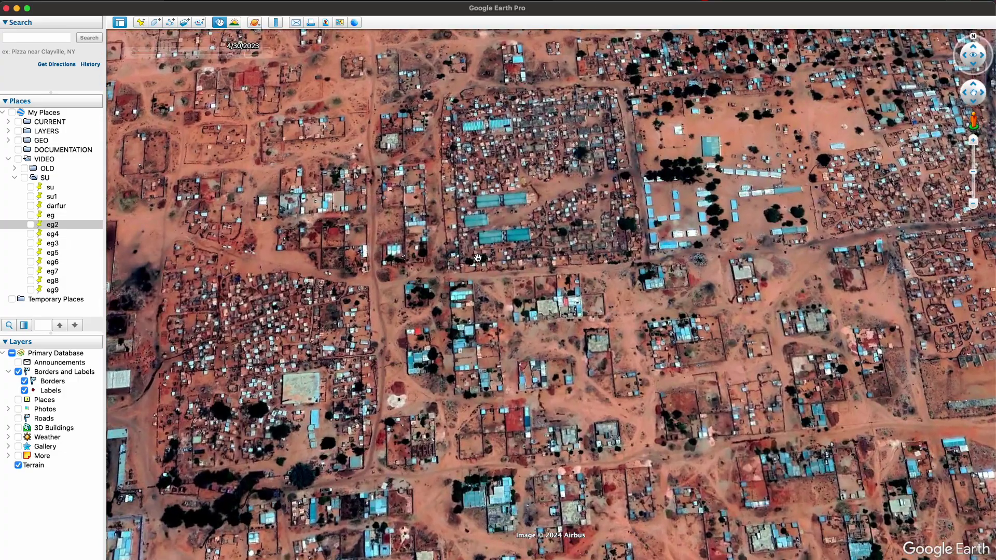
middle_click_drag(474, 254, 453, 187)
left_click_drag(490, 219, 390, 222)
scroll(773, 244, "up", 5)
left_click_drag(879, 226, 612, 285)
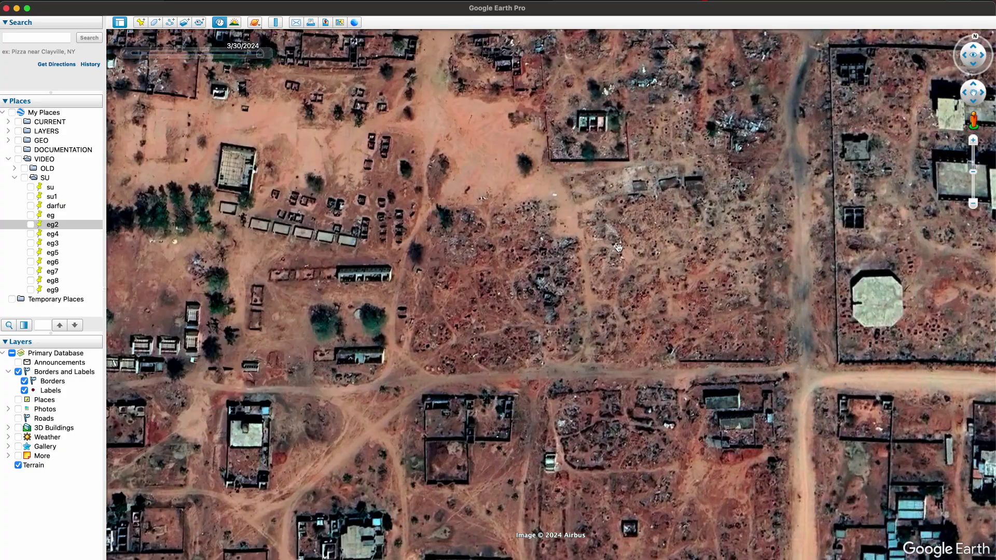
left_click_drag(618, 248, 511, 157)
scroll(552, 228, "down", 2)
scroll(551, 227, "down", 3)
left_click_drag(551, 227, 546, 435)
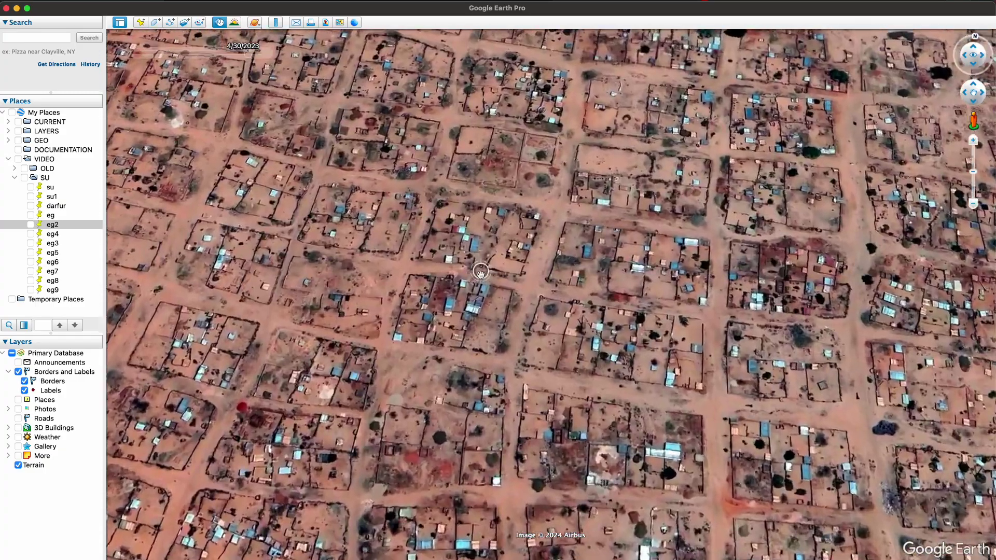
left_click_drag(413, 295, 481, 276)
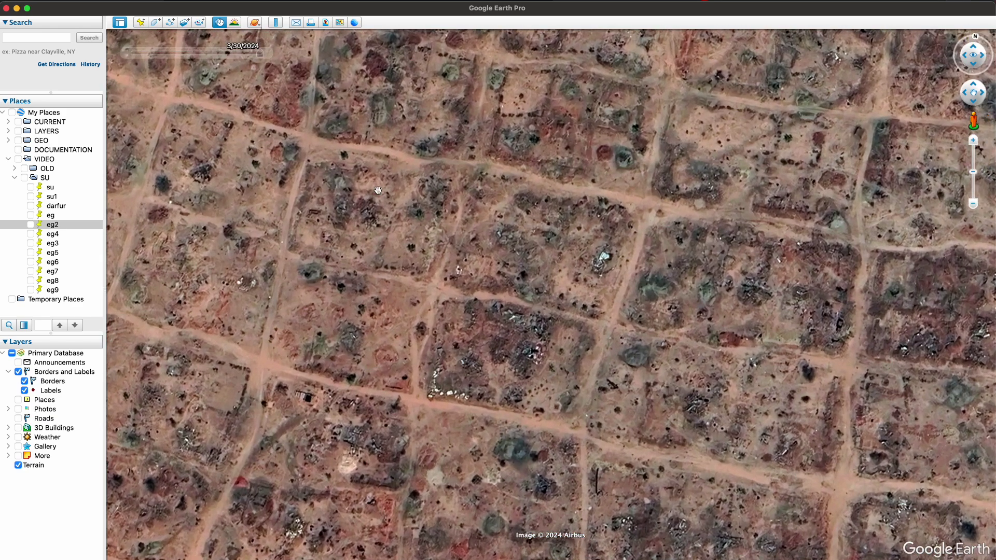
Step: Pan across the burned western districts to the walled compound by the main road
left_click_drag(378, 190, 126, 223)
left_click_drag(824, 269, 475, 232)
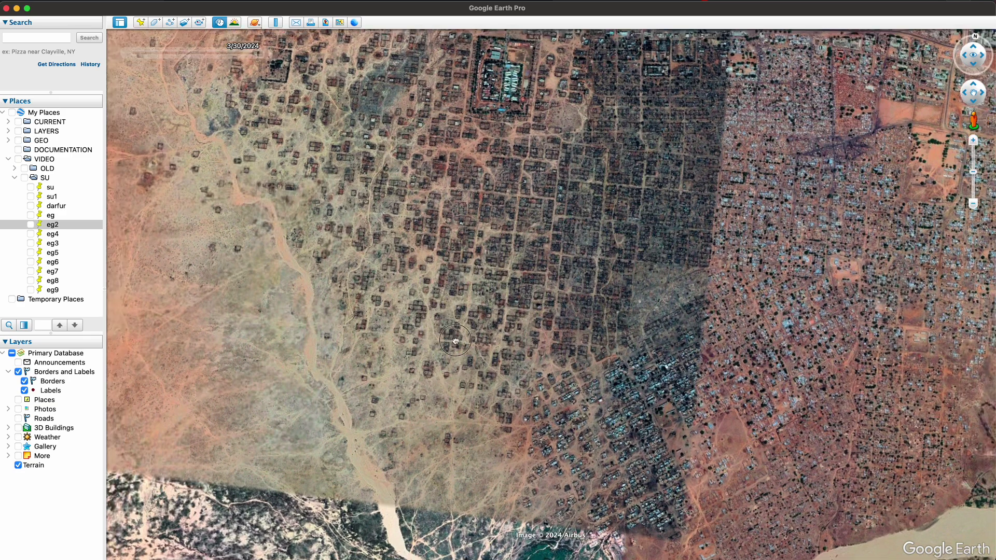
left_click_drag(455, 341, 501, 403)
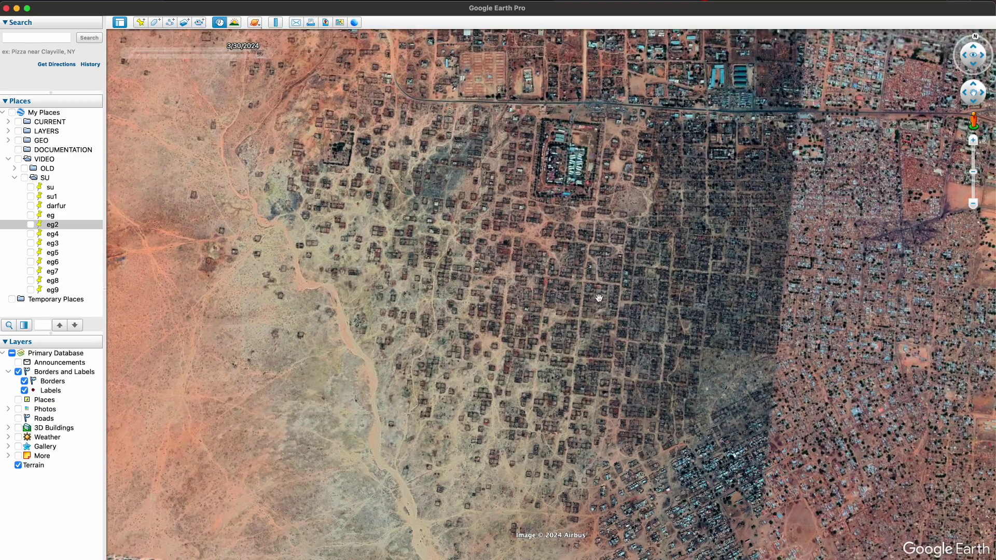
scroll(605, 300, "up", 4)
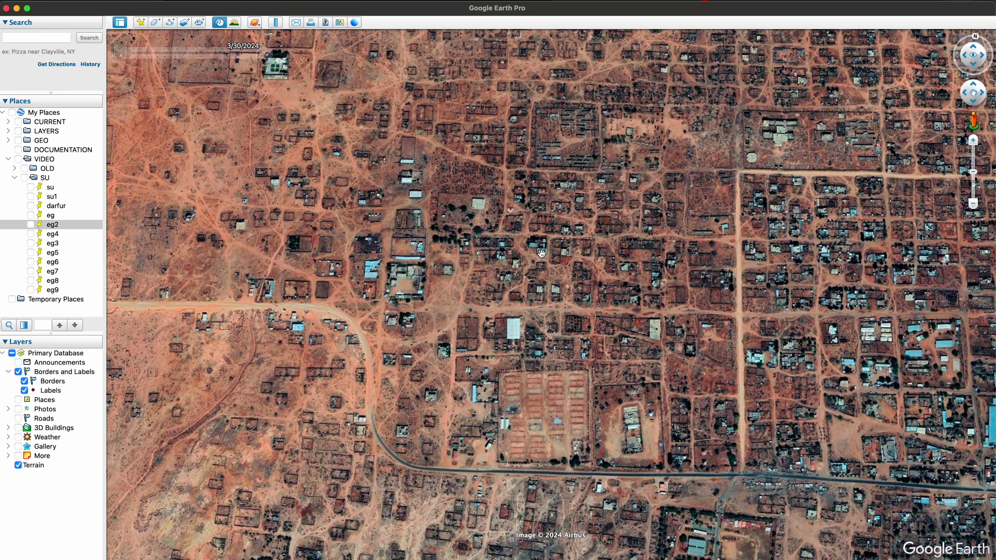
left_click_drag(545, 271, 576, 158)
left_click_drag(552, 253, 564, 203)
left_click_drag(531, 249, 526, 220)
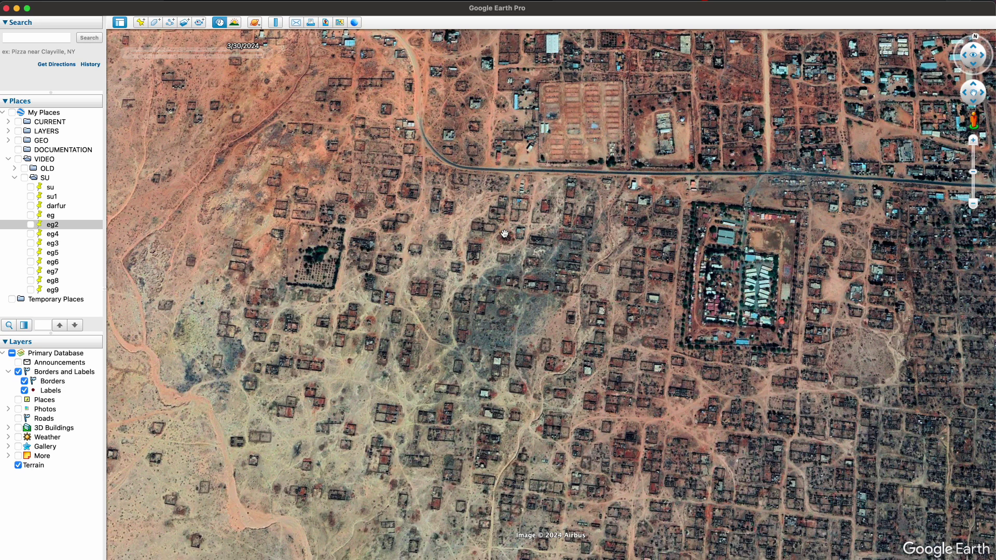
scroll(504, 233, "up", 5)
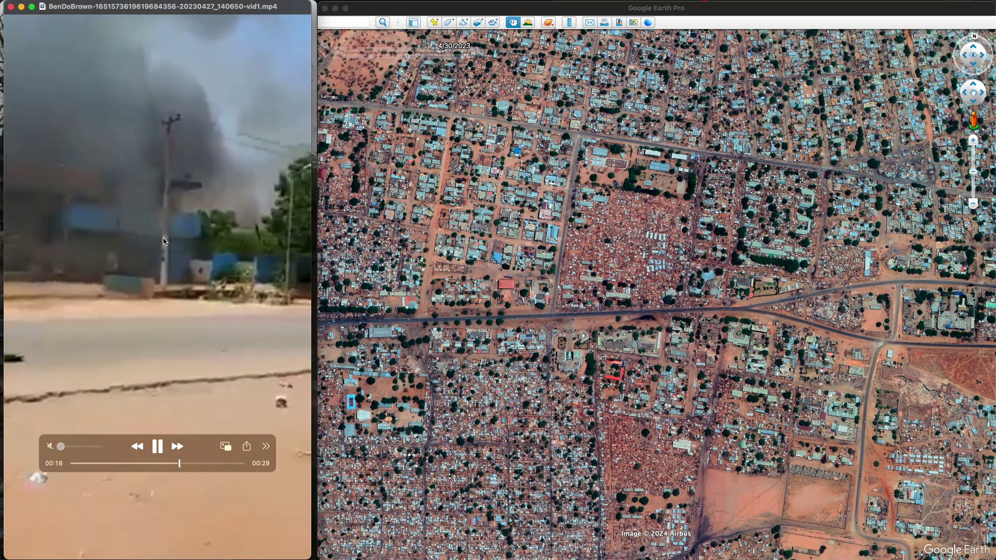
Step: Scrub the smoke clip to 00:25, on the smoke-shrouded blue building
mouse_move(131, 261)
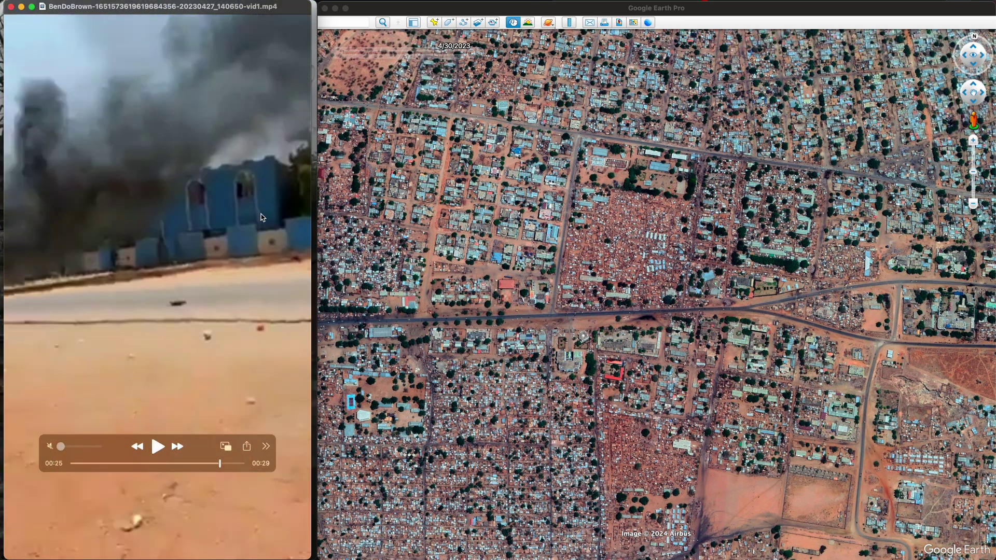
left_click_drag(220, 463, 218, 467)
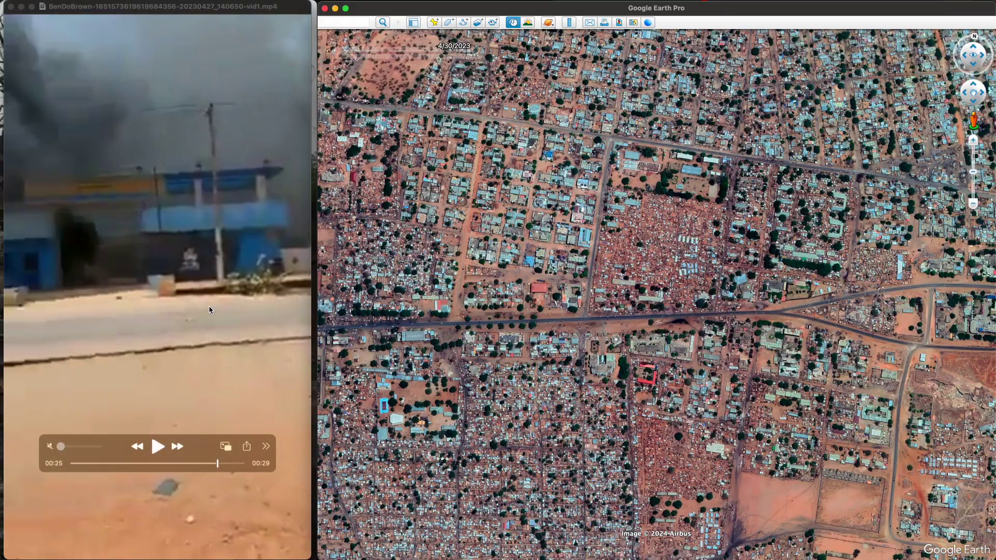
Step: Pan and zoom the 4/30/2023 imagery onto the blue-roofed building beside the road
left_click_drag(501, 283, 619, 360)
scroll(628, 357, "down", 5)
scroll(628, 357, "up", 5)
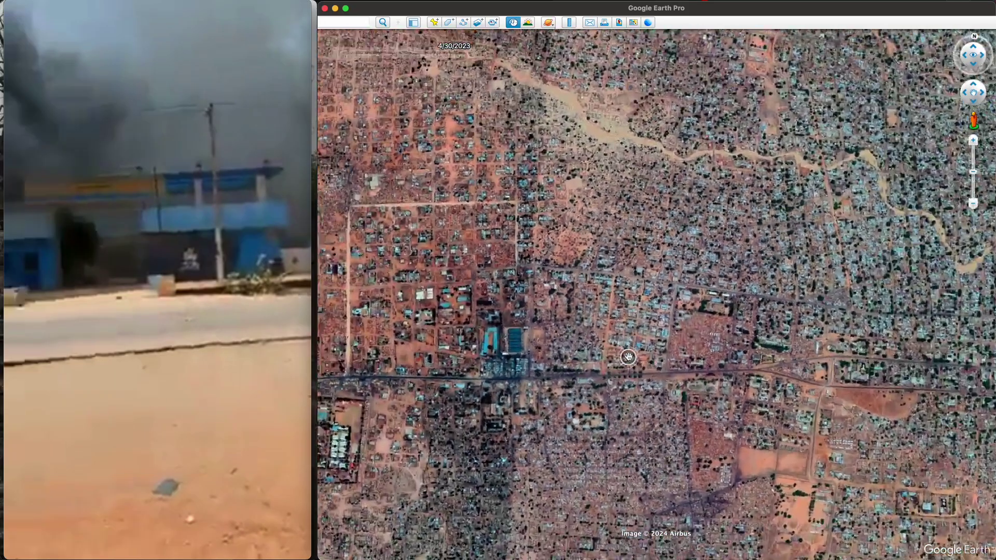
scroll(588, 362, "up", 8)
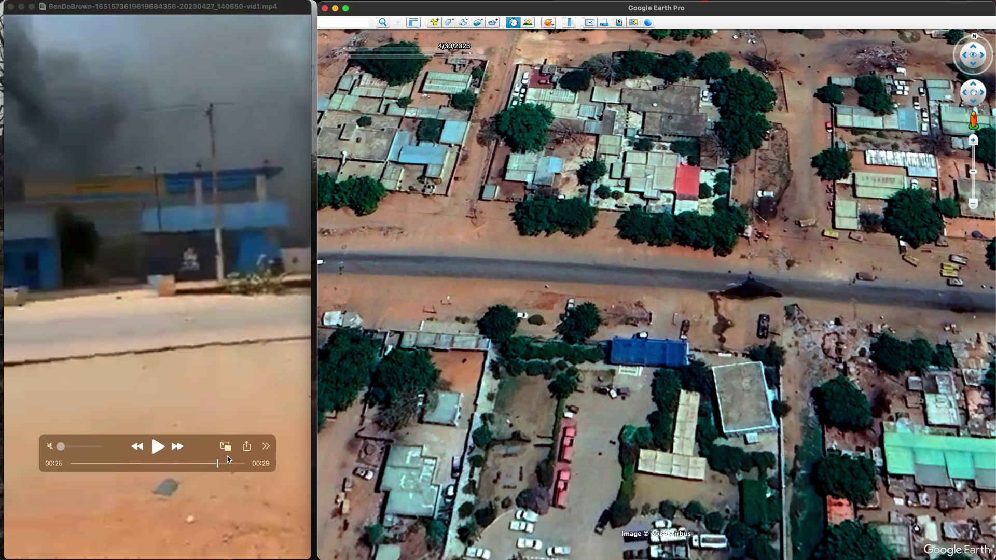
Step: Scrub the video to the burning blue building and tilt the map into street-level perspective
left_click_drag(218, 463, 34, 327)
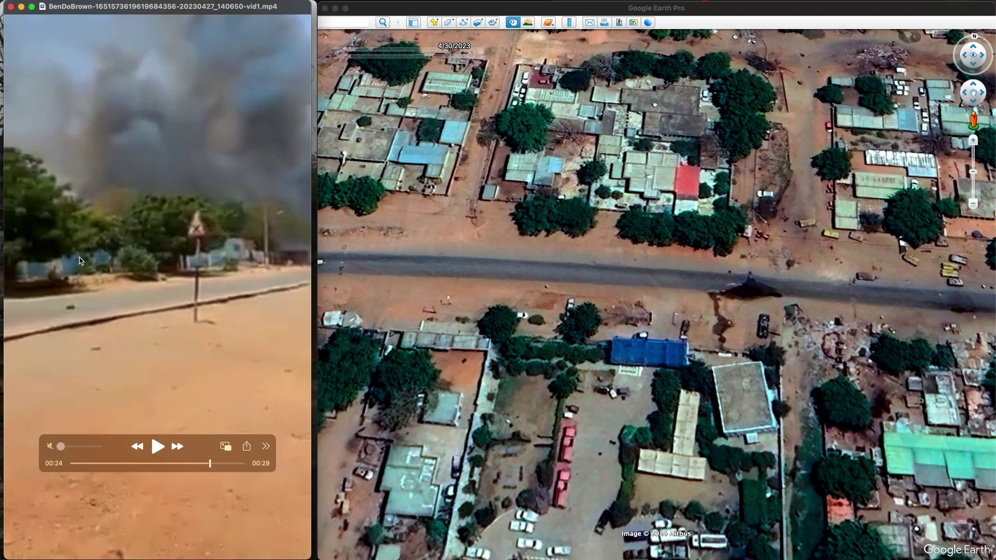
left_click_drag(212, 463, 218, 461)
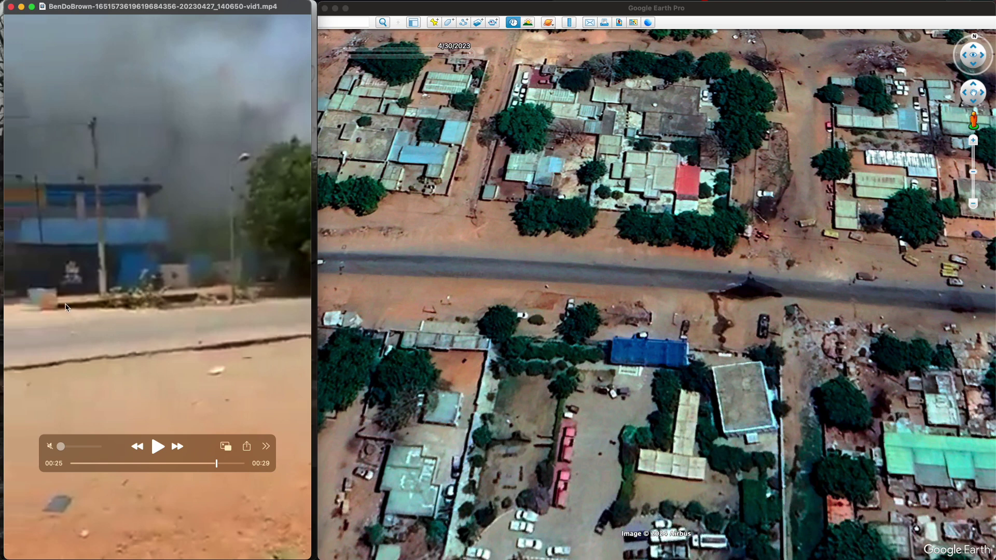
left_click_drag(216, 465, 220, 464)
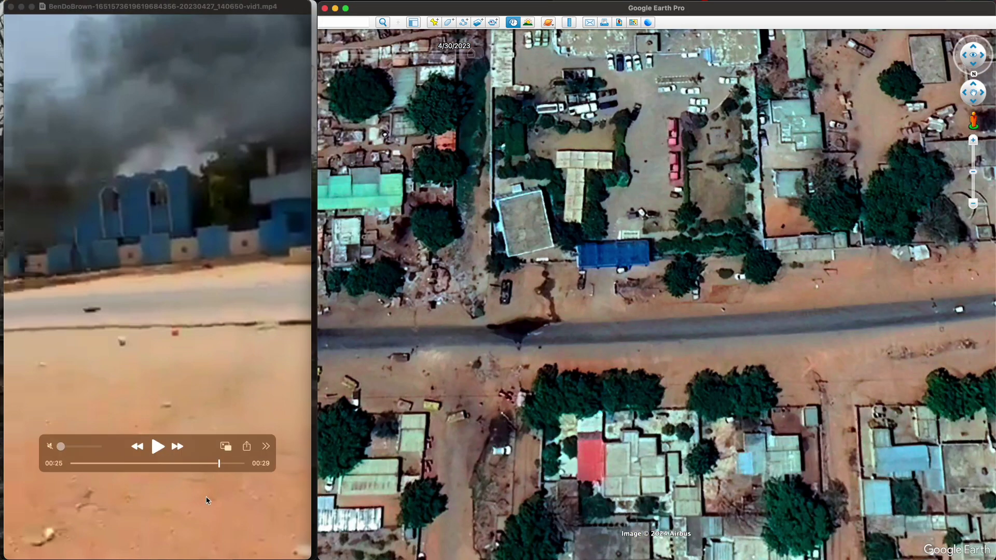
mouse_move(224, 466)
left_mouse_down()
mouse_move(156, 466)
mouse_move(219, 473)
left_mouse_up()
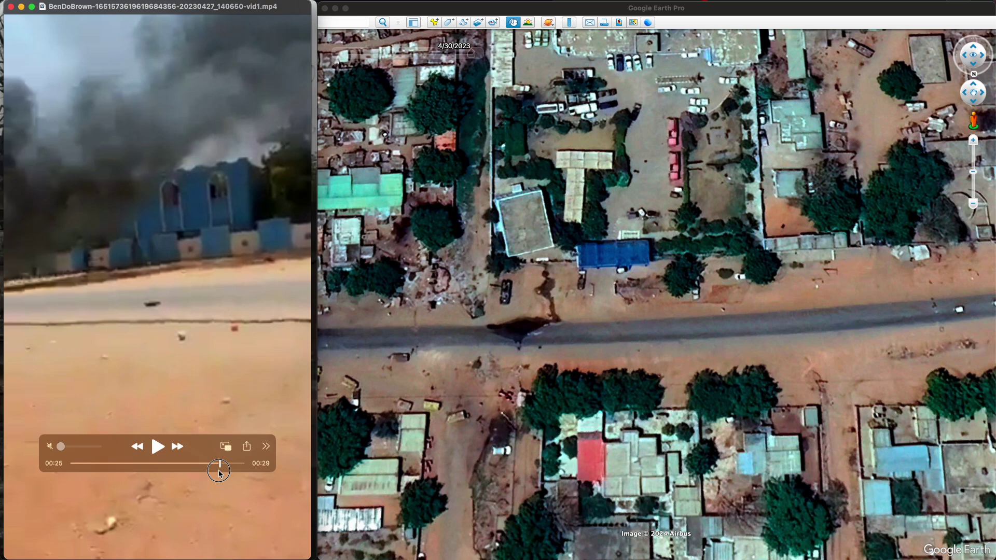
middle_click_drag(551, 349, 615, 334)
right_click_drag(614, 335, 612, 469)
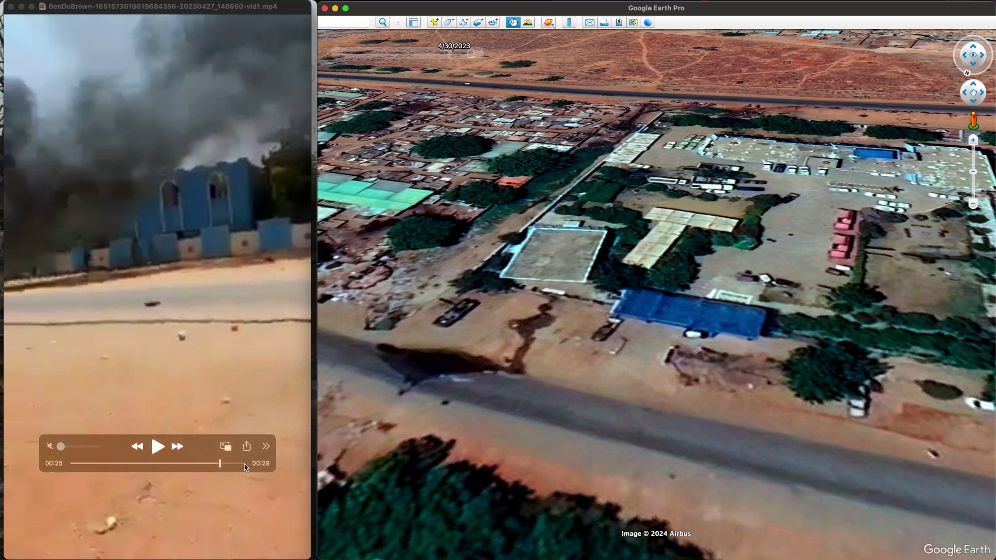
Step: Centre the road's burn scar in the tilted 4/30/2023 satellite view
left_click_drag(225, 466, 220, 464)
left_click(547, 293)
left_click_drag(633, 324, 648, 308)
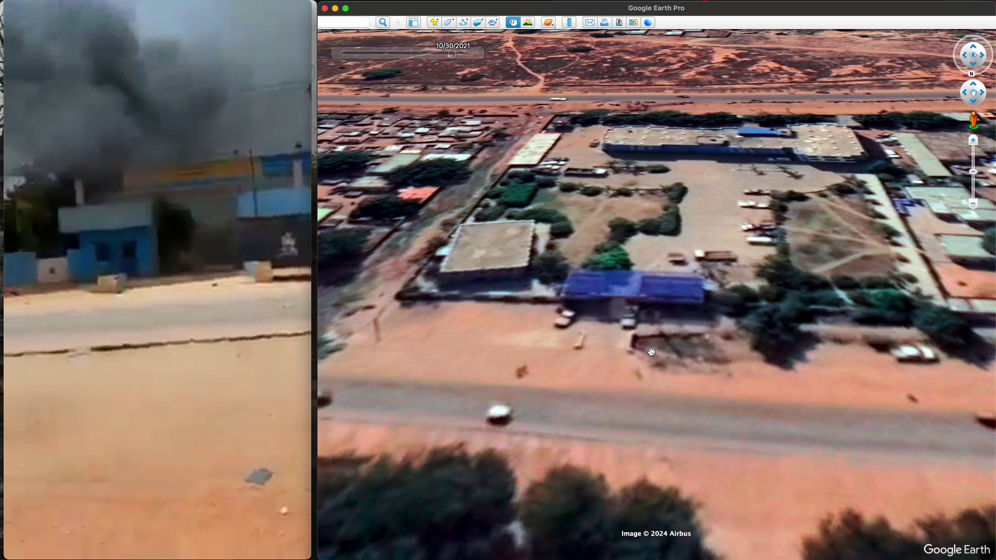
mouse_move(158, 288)
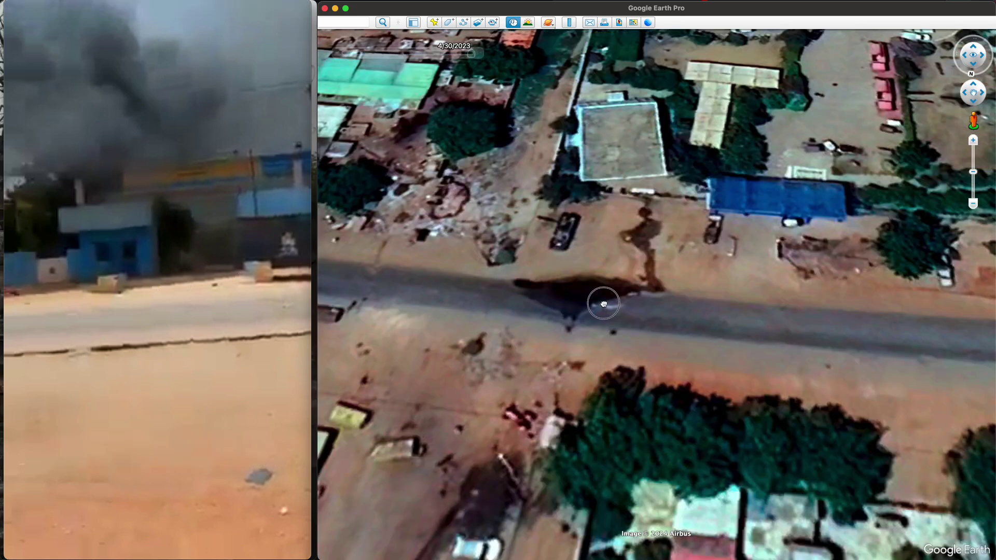
left_click_drag(603, 304, 540, 317)
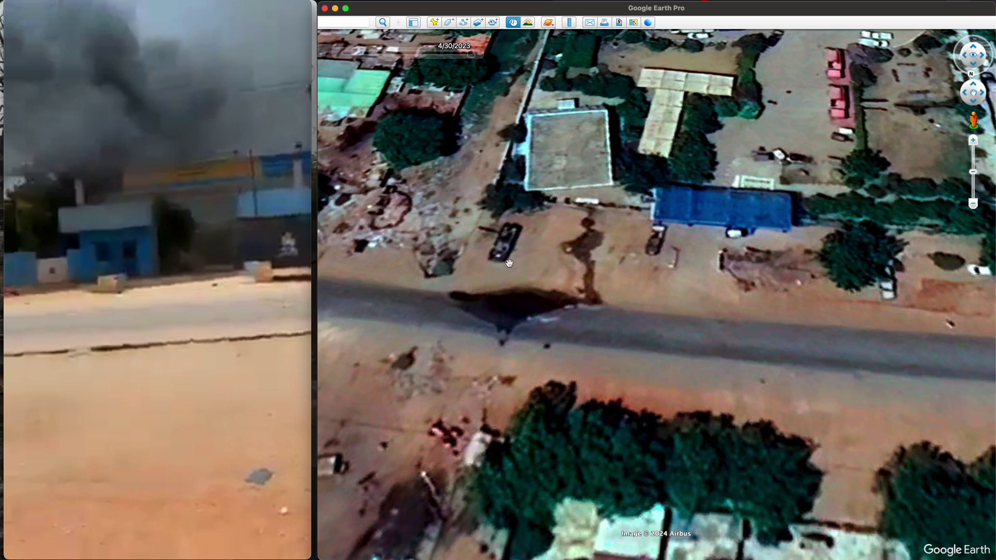
left_click_drag(526, 312, 686, 279)
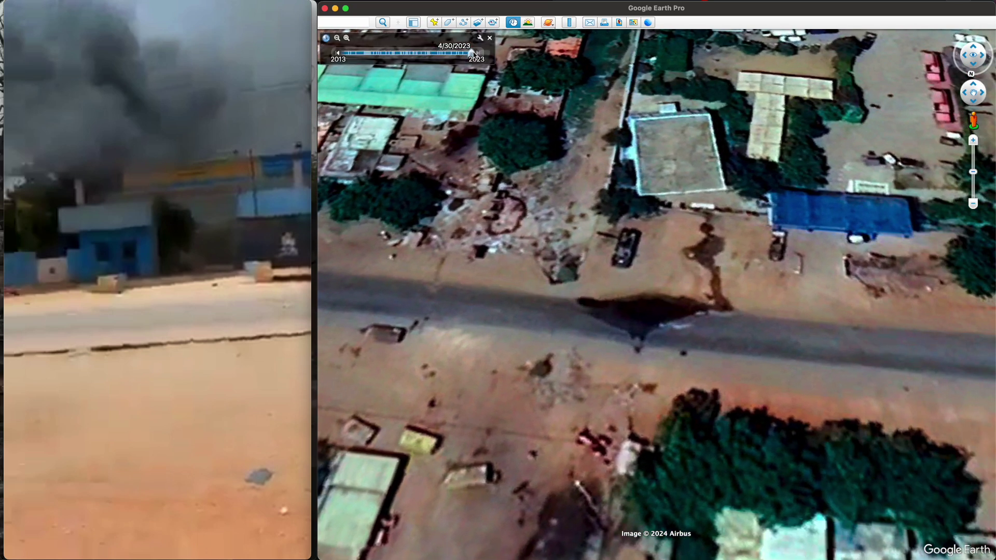
Step: Compare an earlier imagery date, return to 4/30/2023, and rewind the video to the burning truck
left_click(338, 54)
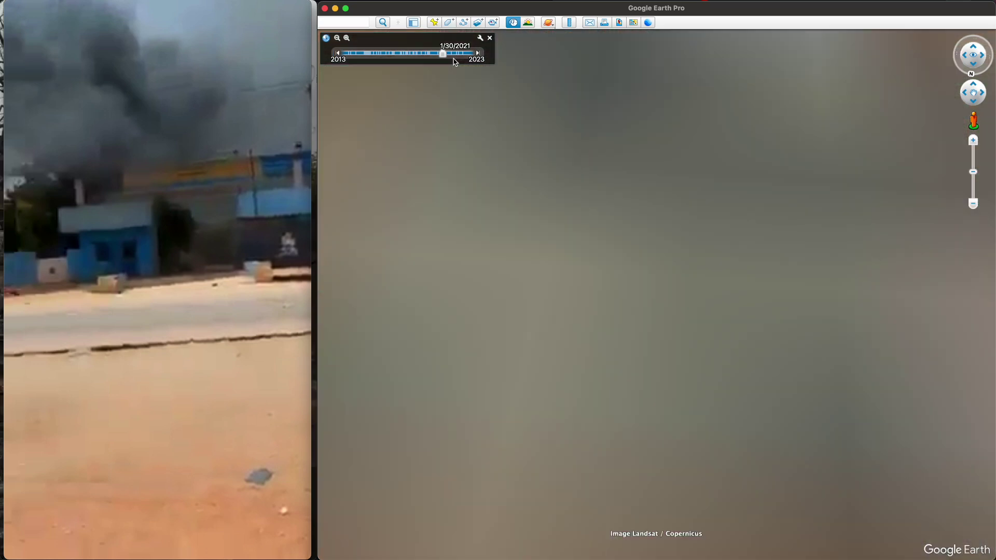
left_click_drag(445, 54, 523, 58)
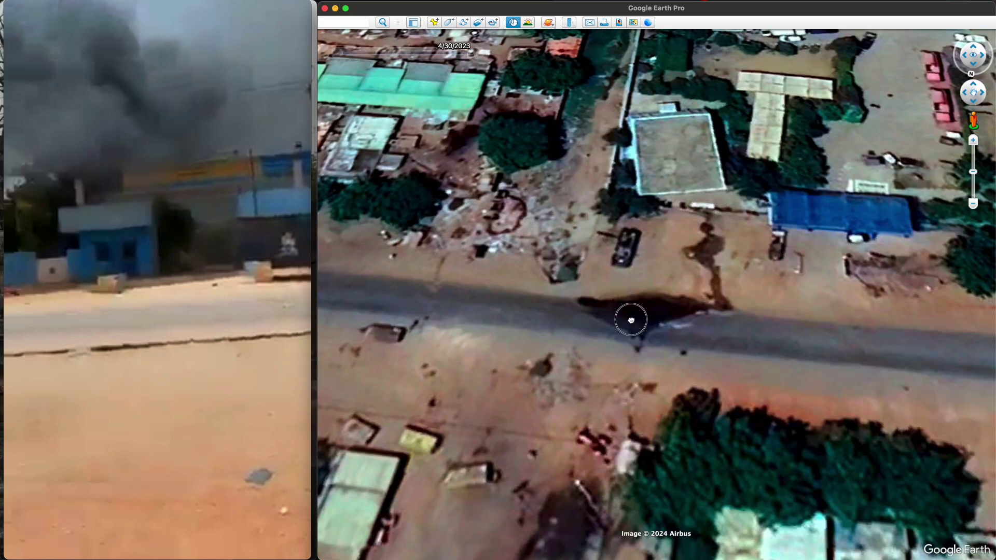
left_click_drag(632, 322, 583, 314)
mouse_move(161, 419)
mouse_move(217, 463)
left_mouse_down()
mouse_move(158, 467)
mouse_move(167, 469)
left_mouse_up()
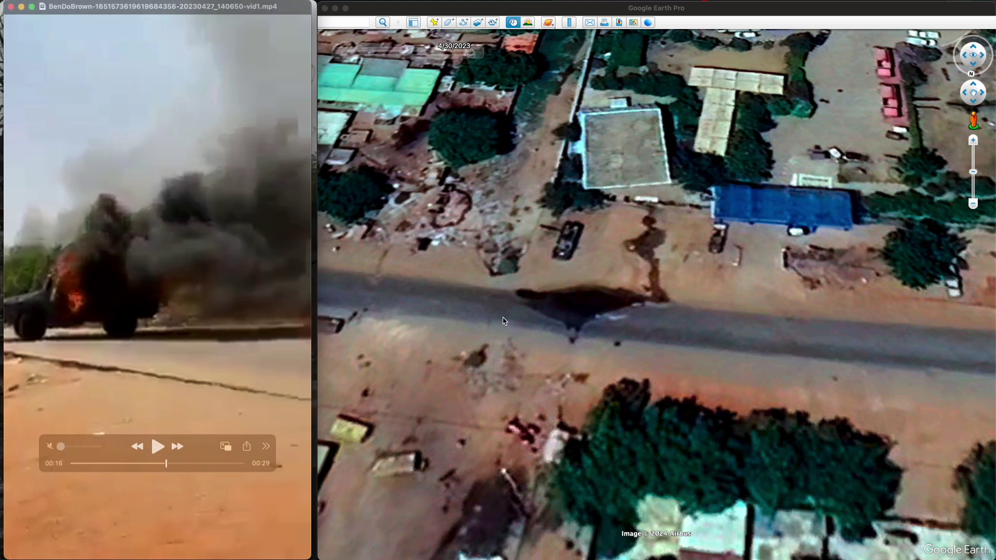
Step: Zoom closer on the road burn scar and scrub the video to 00:17
scroll(614, 314, "up", 2)
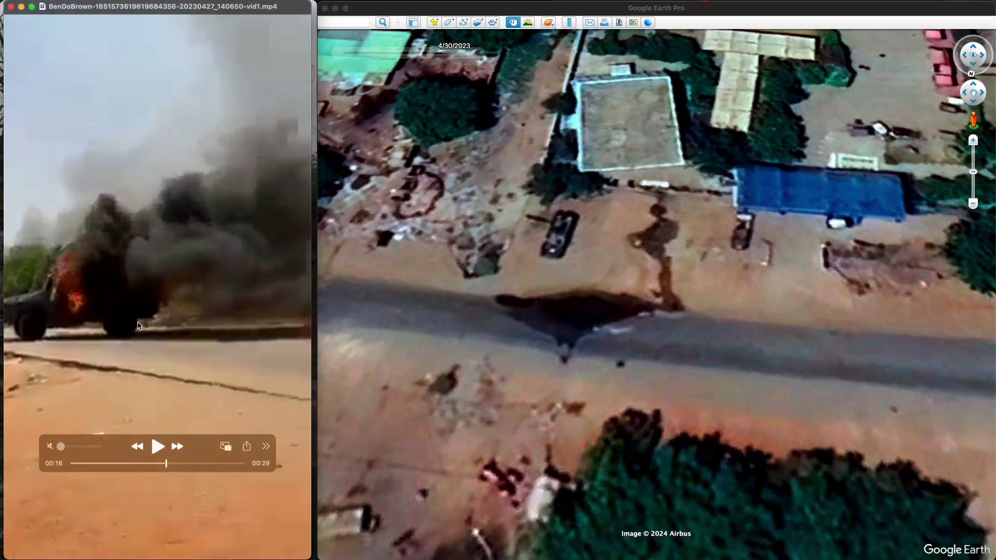
mouse_move(167, 462)
left_mouse_down()
mouse_move(186, 466)
mouse_move(159, 463)
left_mouse_up()
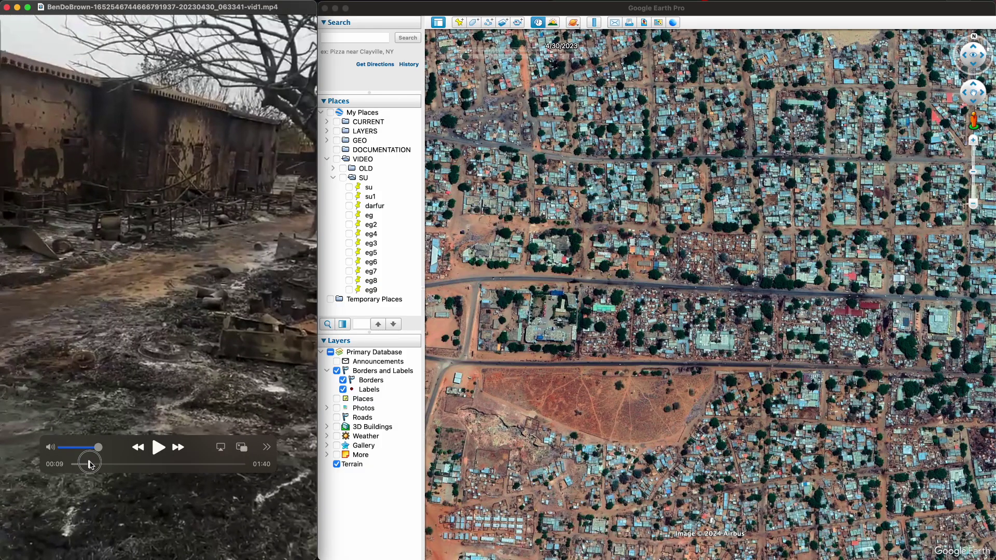
Step: Scrub the burned-wall clip back to about 00:10
mouse_move(89, 463)
left_mouse_down()
mouse_move(73, 463)
mouse_move(91, 466)
left_mouse_up()
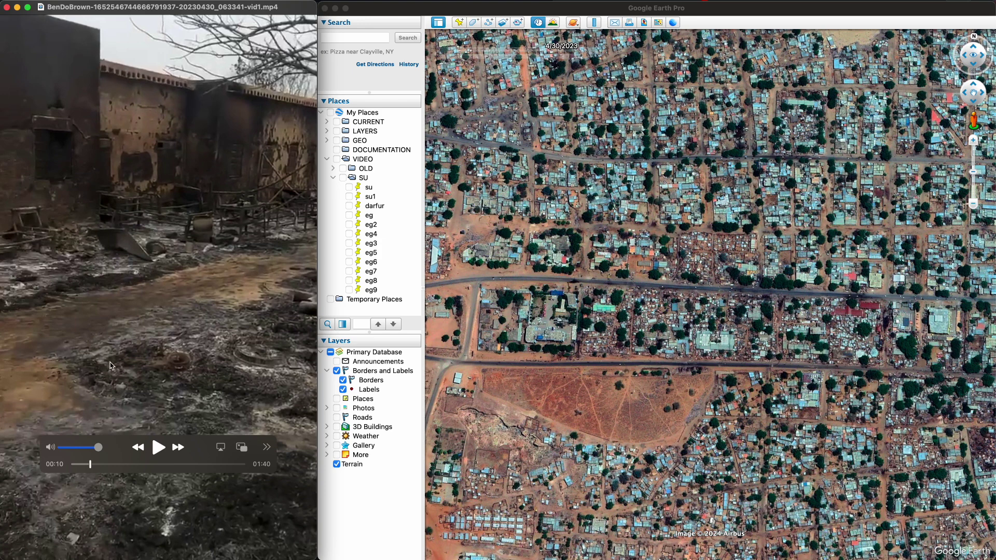
Step: Zoom into the walled compound and rewind the ground video to 00:07
left_click_drag(90, 470, 141, 464)
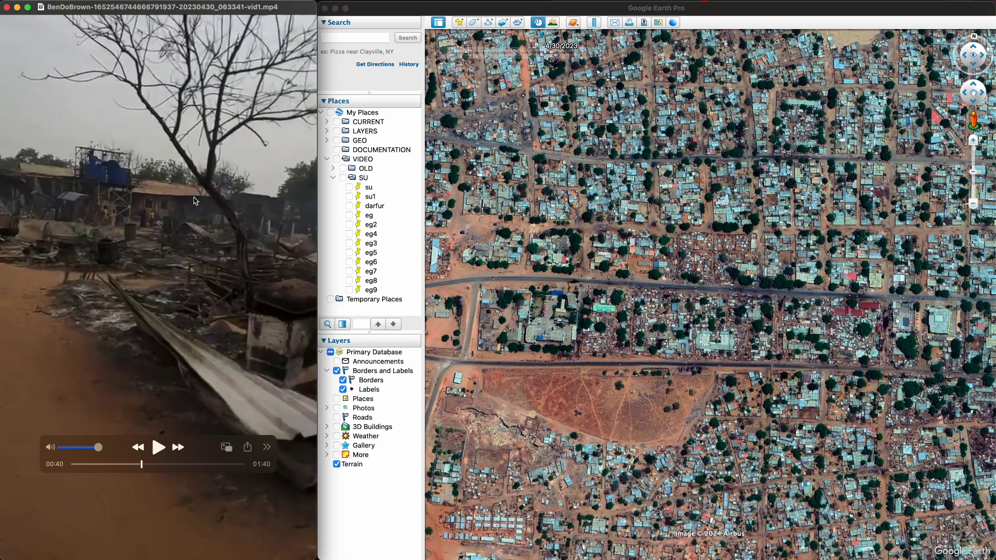
scroll(784, 117, "up", 5)
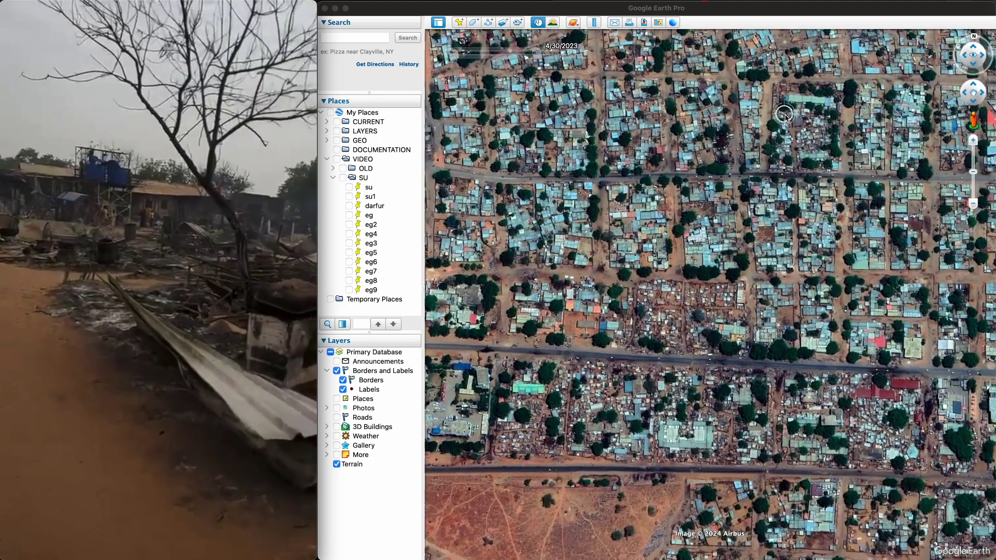
scroll(747, 267, "up", 4)
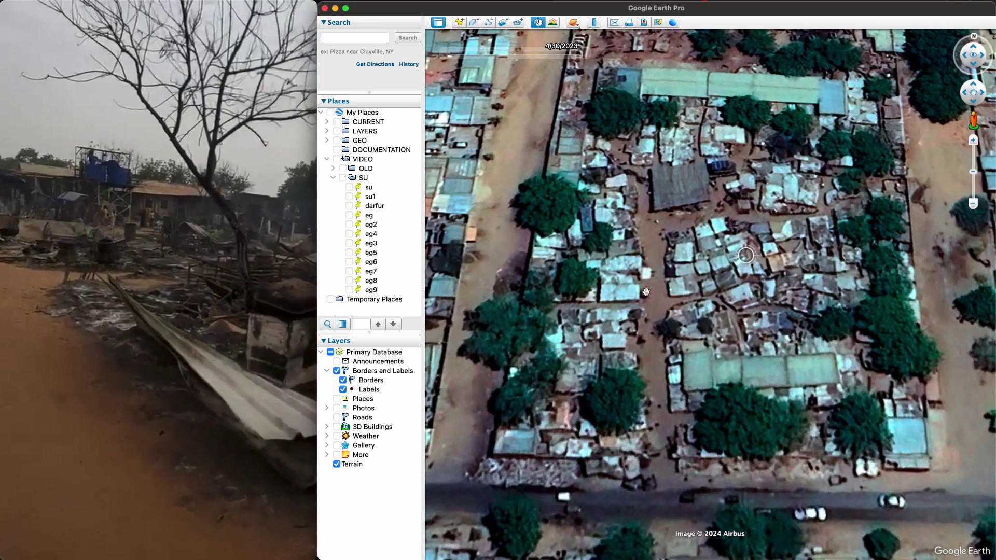
mouse_move(149, 465)
left_mouse_down()
mouse_move(79, 465)
mouse_move(90, 469)
left_mouse_up()
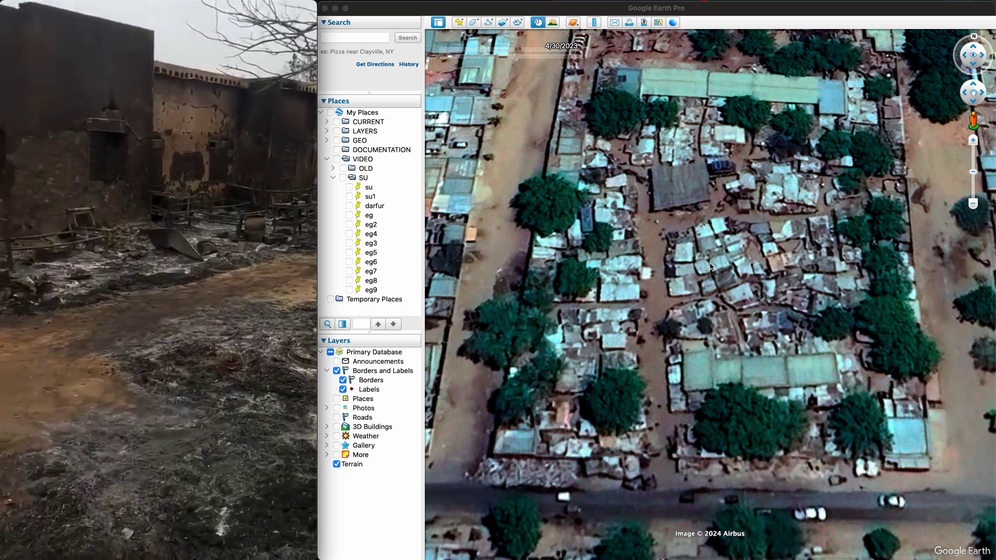
scroll(724, 402, "up", 3)
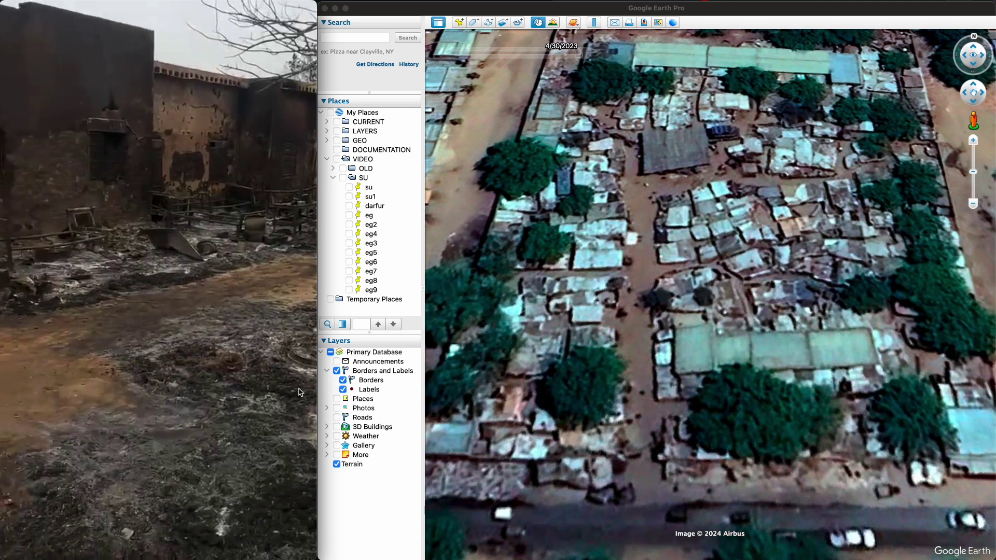
mouse_move(121, 461)
left_click_drag(88, 471, 86, 469)
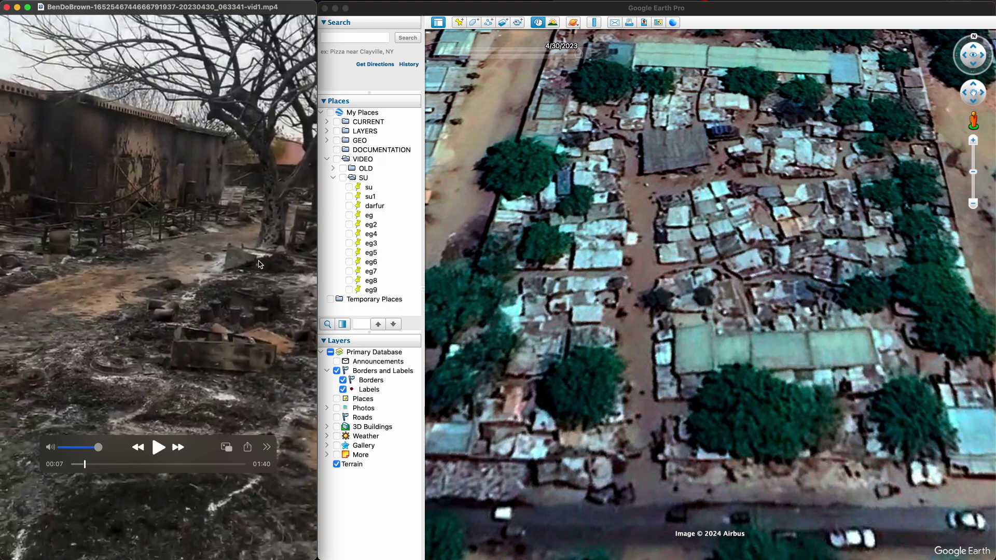
Step: Rotate and tilt the compound into an oblique view toward the horizon
middle_click_drag(731, 426, 836, 404)
middle_click_drag(716, 413, 720, 457)
left_click_drag(722, 435, 753, 376)
middle_click_drag(676, 415, 685, 483)
left_click_drag(745, 446, 780, 385)
middle_click_drag(780, 385, 778, 383)
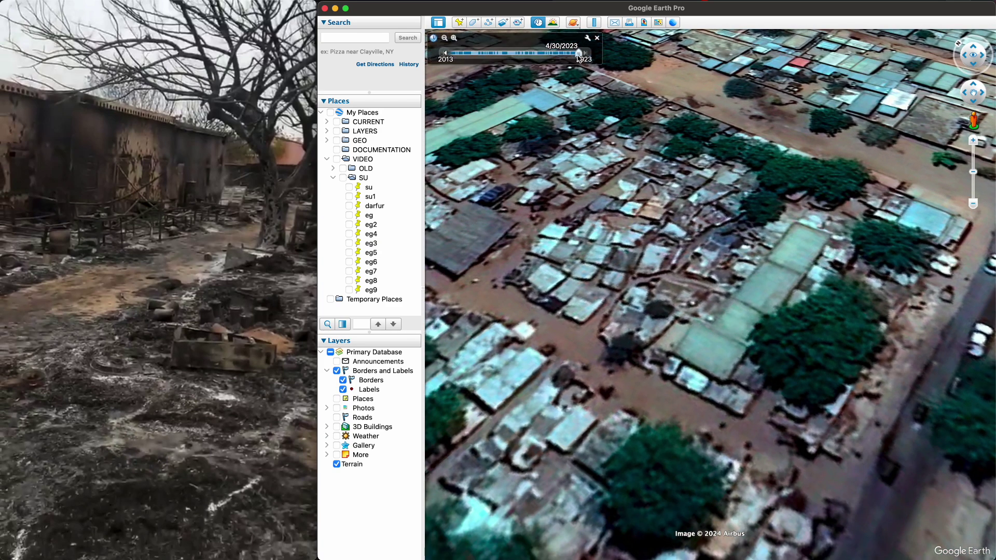
Step: Step back through earlier imagery dates to 5/30/2022 and move the ground video to about 00:14
left_click(446, 53)
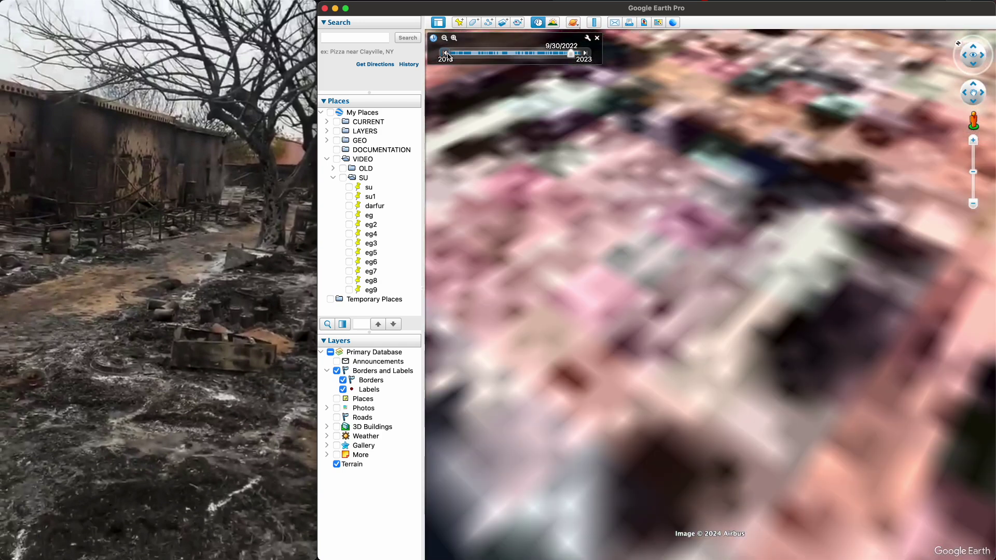
left_click(446, 54)
left_click(446, 53)
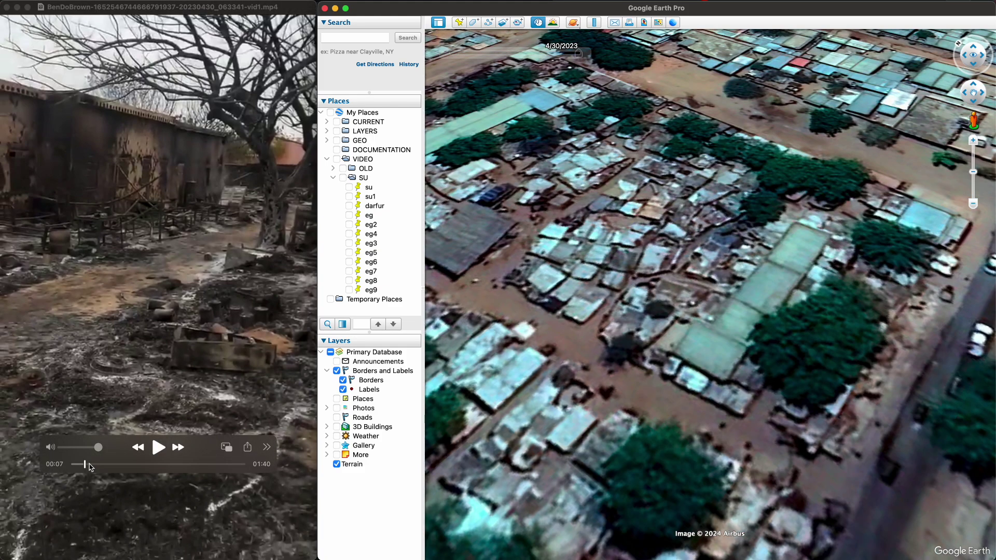
left_click_drag(85, 464, 95, 466)
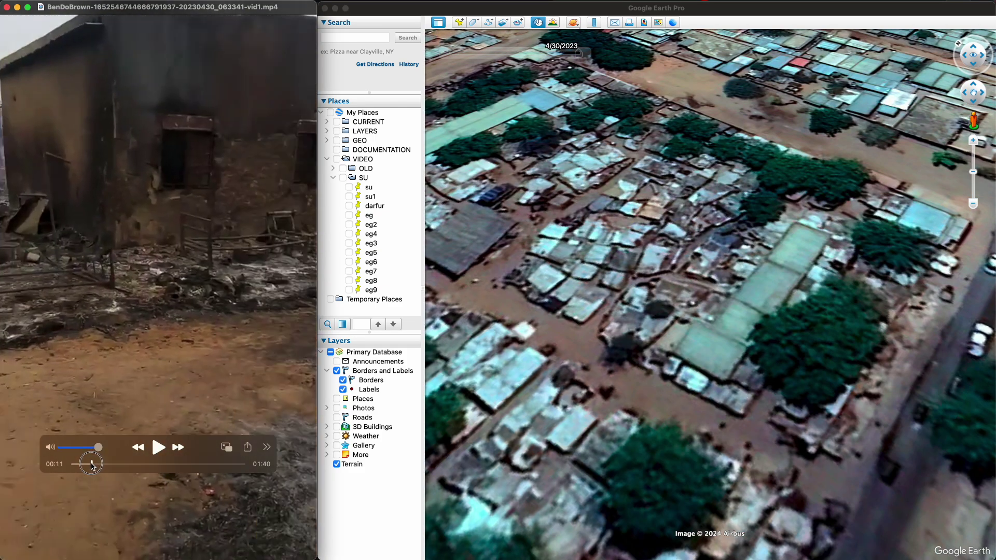
left_click_drag(92, 464, 98, 464)
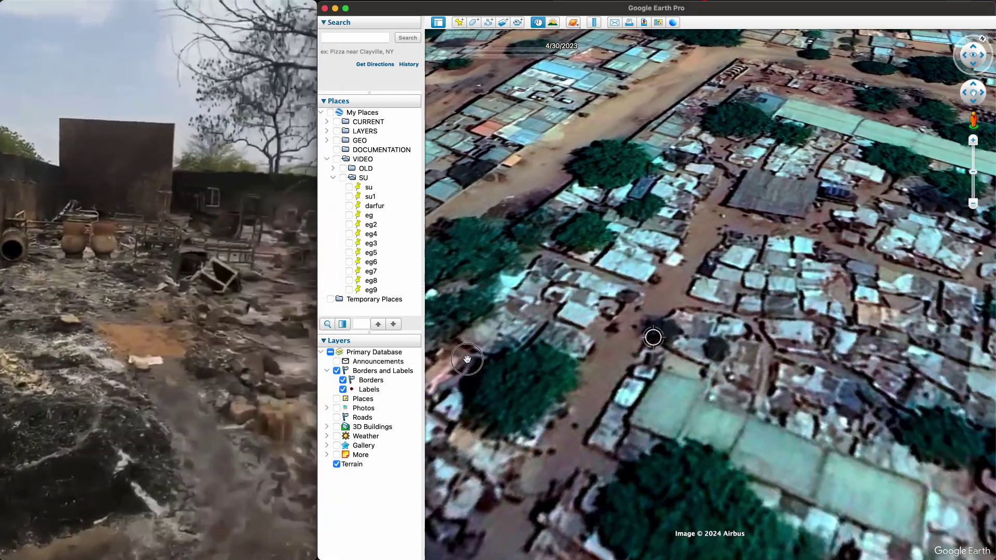
Step: Rotate the map north-up, readjust the tilt, and zoom out to a wide town view
middle_click_drag(493, 353, 540, 353)
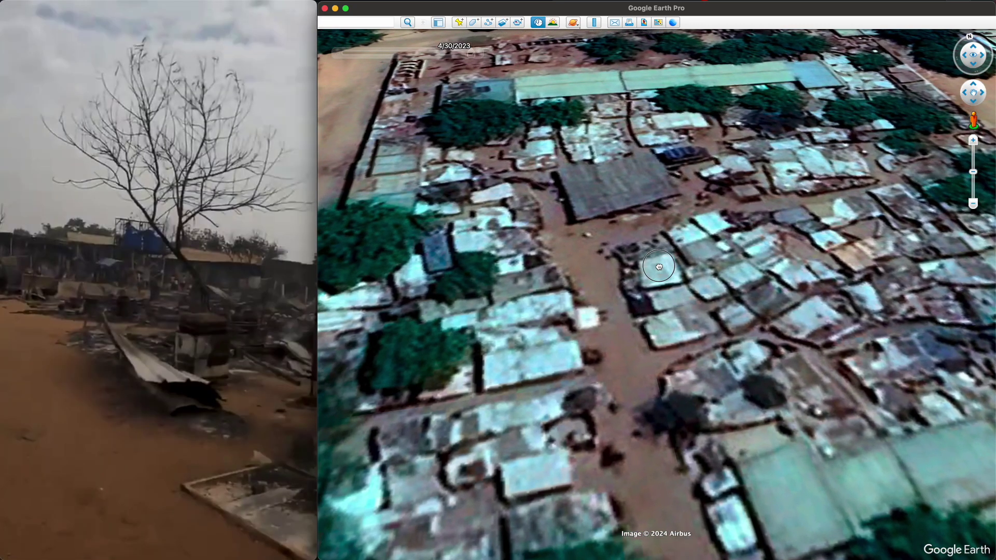
left_click_drag(658, 269, 585, 436)
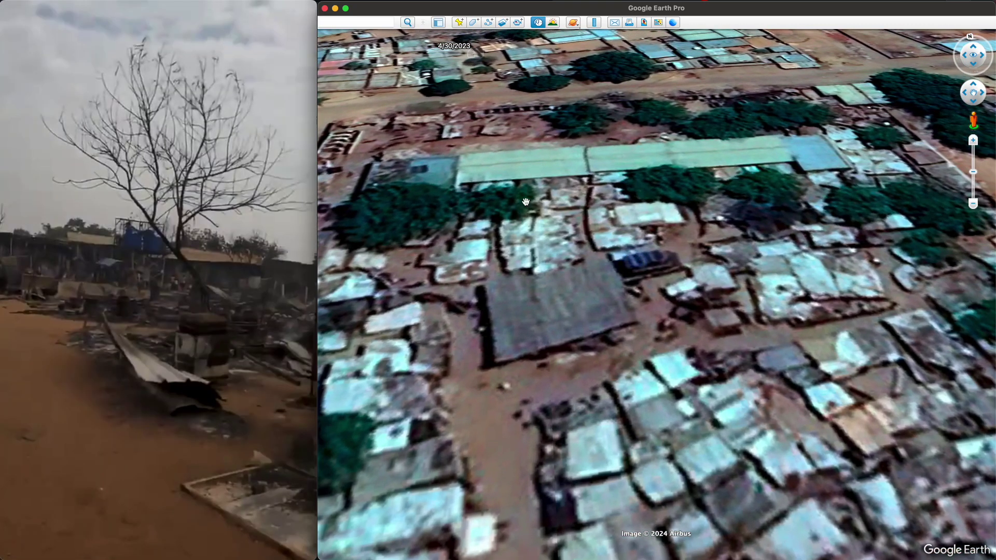
mouse_move(165, 432)
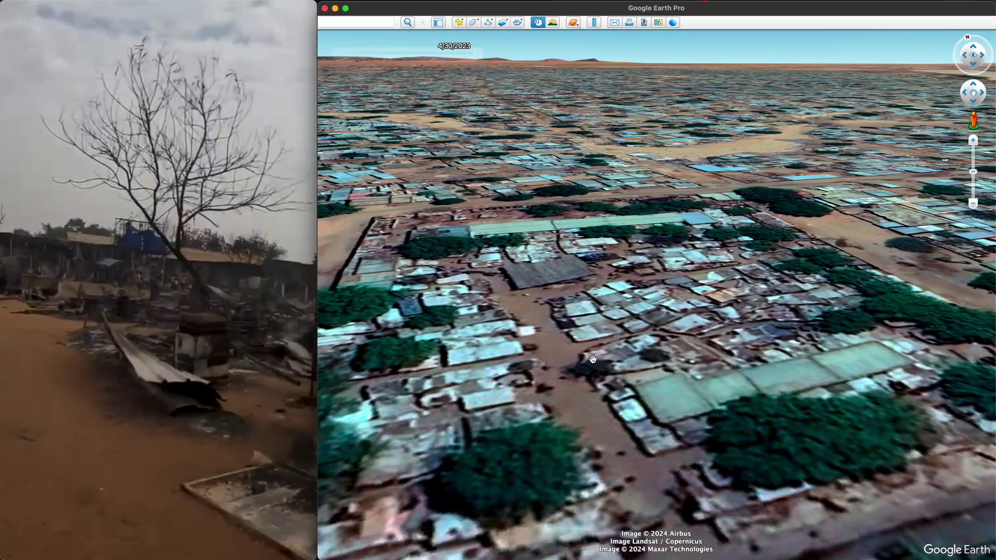
middle_click_drag(591, 370, 574, 300)
left_click_drag(574, 300, 576, 354)
scroll(579, 368, "up", 2)
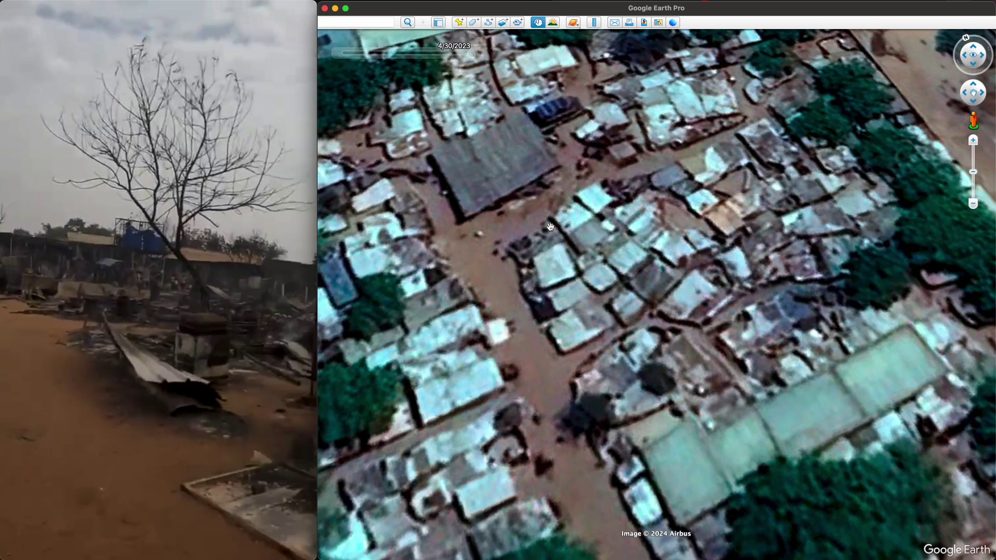
middle_click_drag(576, 329, 576, 391)
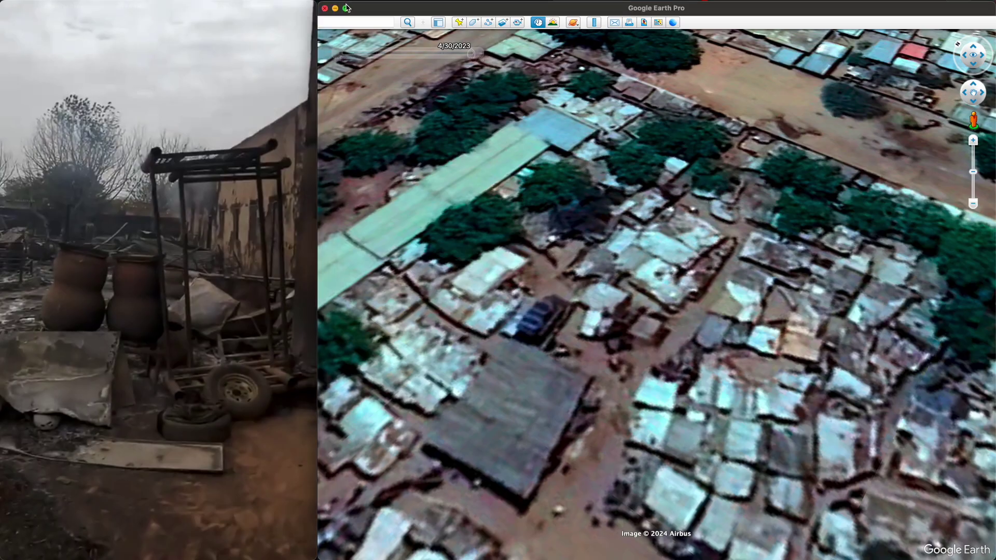
scroll(496, 283, "down", 10)
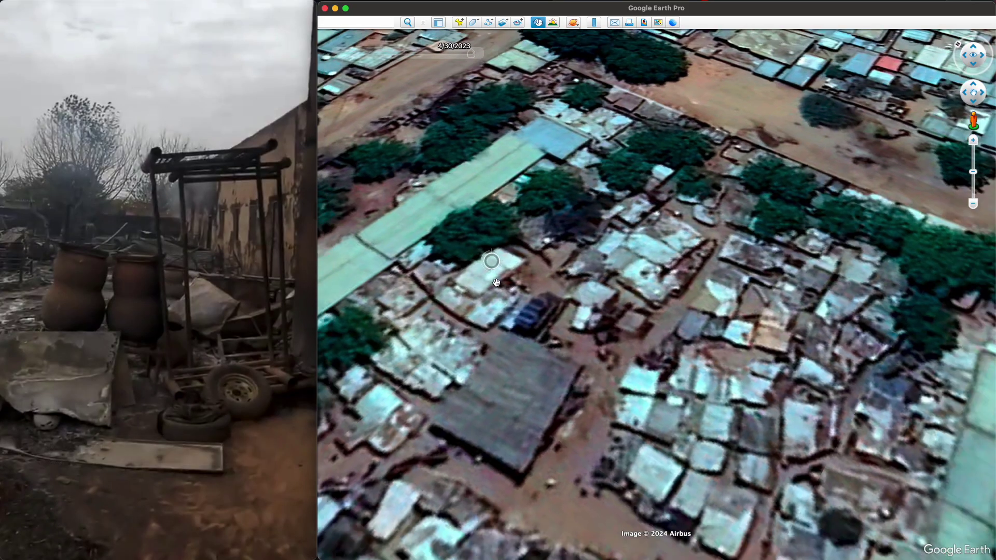
scroll(497, 283, "down", 10)
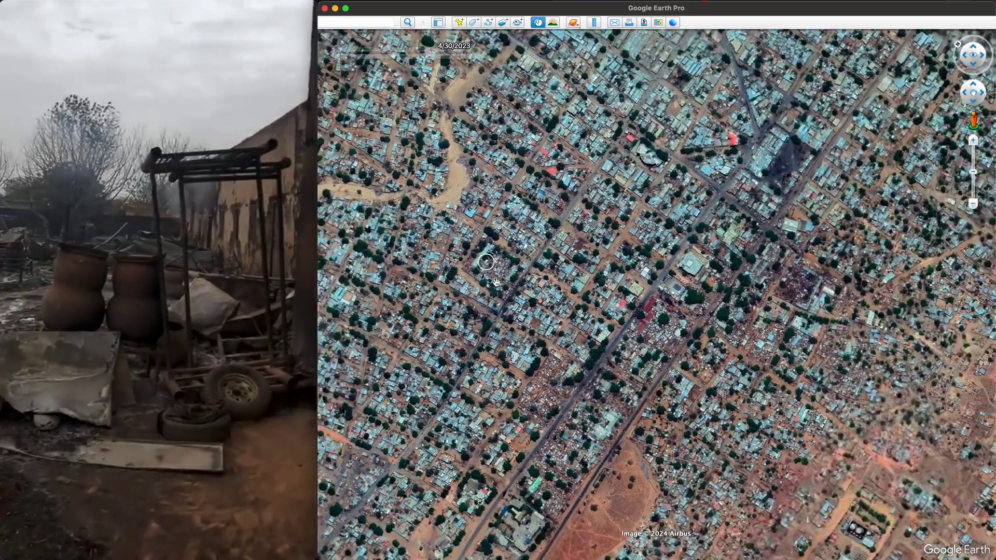
Step: Reset the map north-up, zoom in, and pan west over the neighbourhood blocks
key("n")
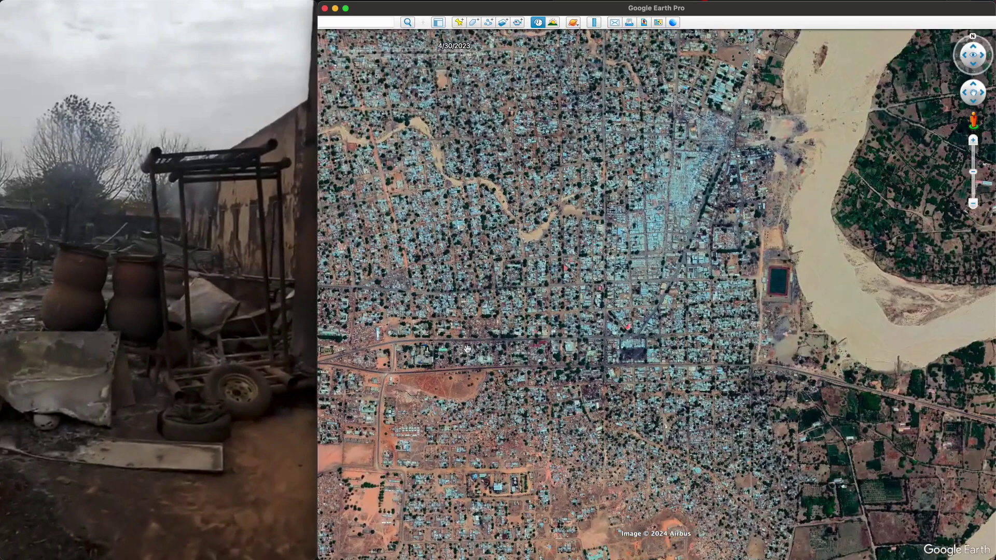
left_click_drag(537, 352, 555, 311)
scroll(558, 306, "up", 5)
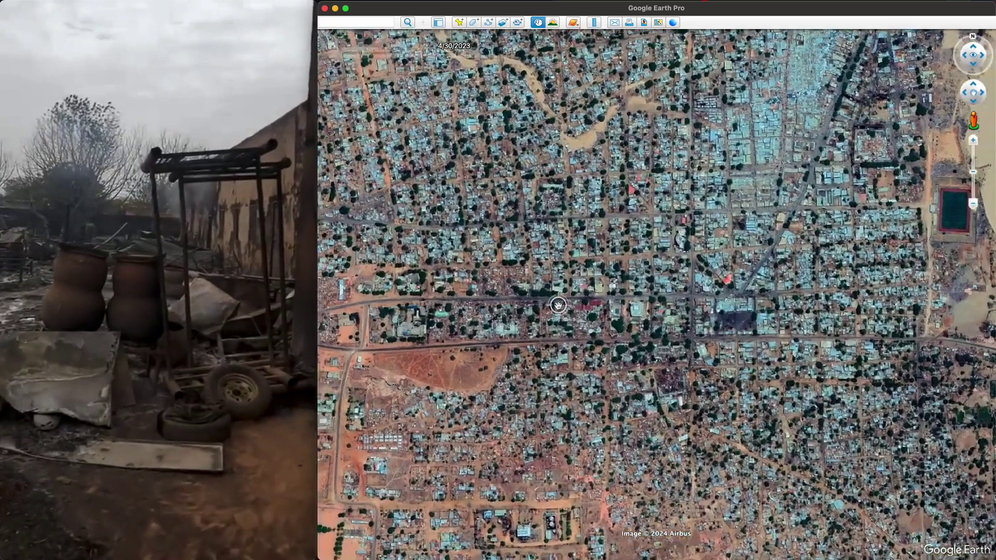
scroll(525, 242, "up", 3)
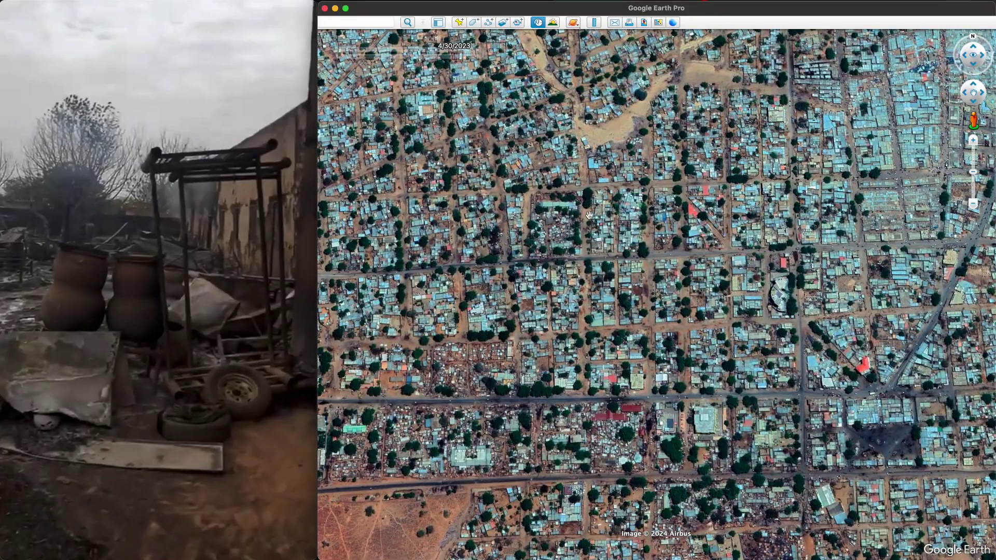
left_click(561, 217)
left_click_drag(561, 217, 648, 212)
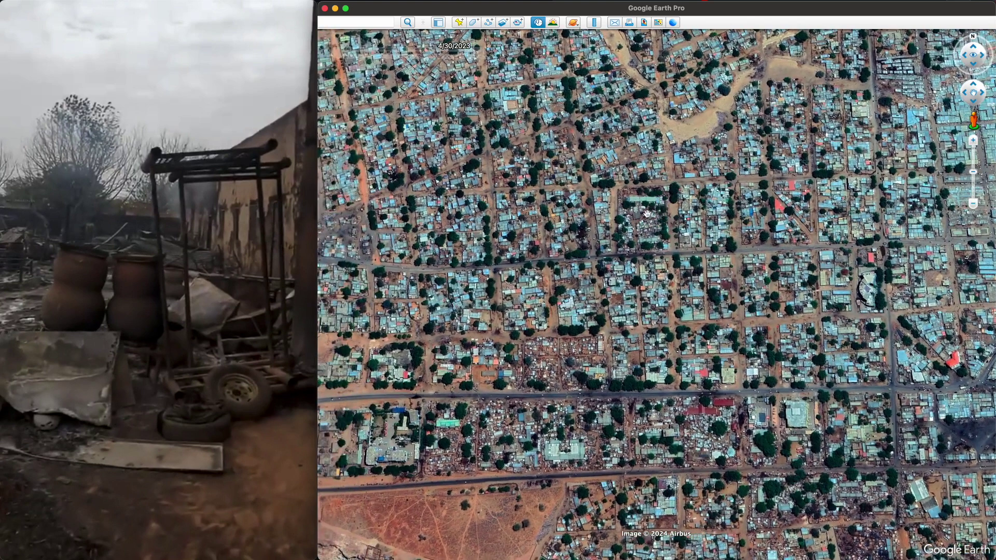
left_click_drag(402, 296, 913, 220)
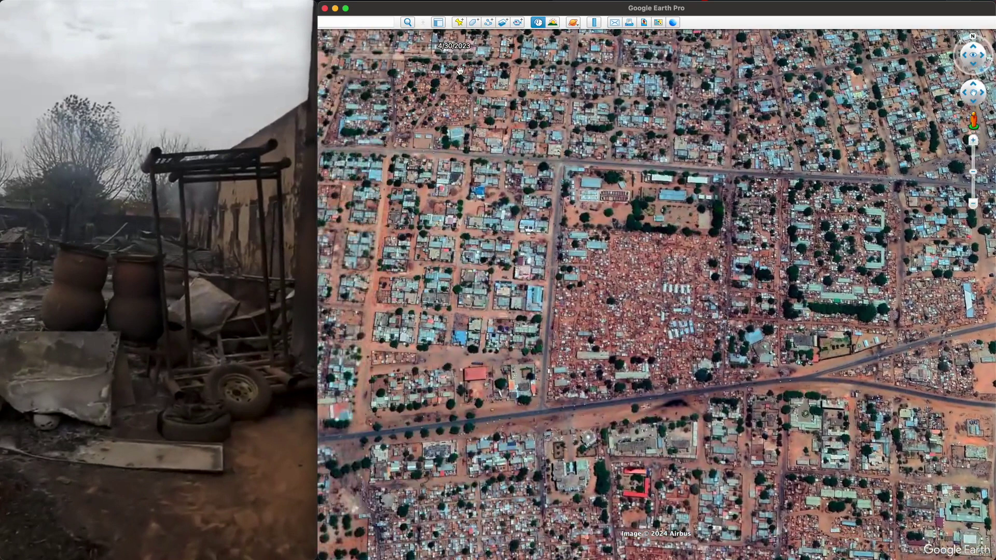
Step: Switch the imagery to 3/30/2024 and frame the damaged blocks
mouse_move(471, 51)
left_click_drag(468, 52, 489, 53)
left_click_drag(381, 244, 960, 200)
left_click_drag(645, 305, 695, 280)
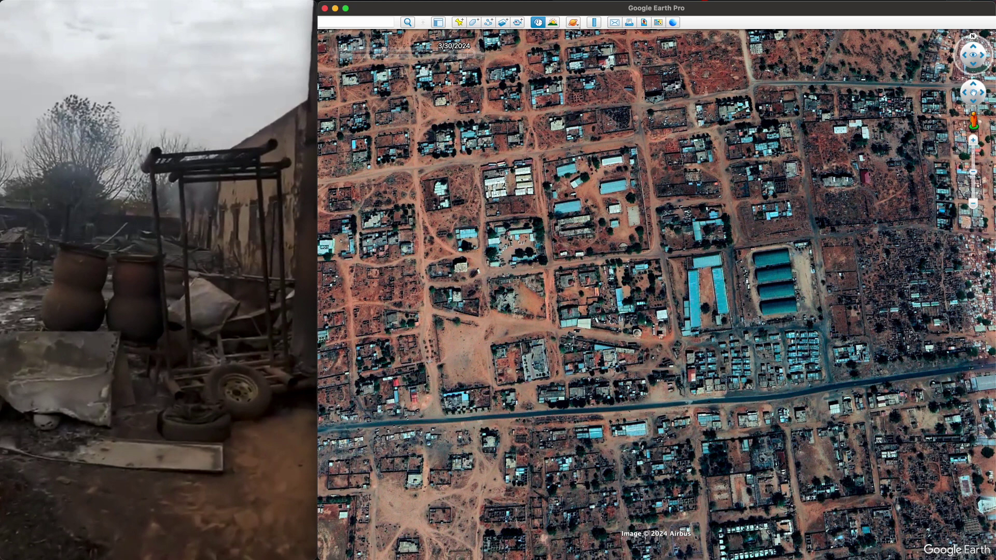
Step: Pan the 3/30/2024 imagery slightly west across the charred compounds
left_click_drag(497, 265, 561, 259)
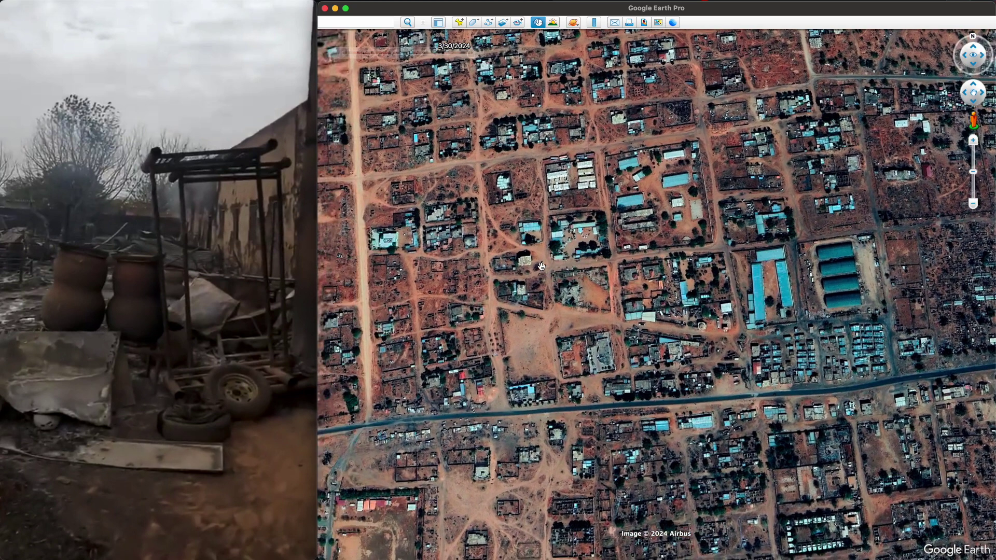
left_click_drag(481, 292, 548, 255)
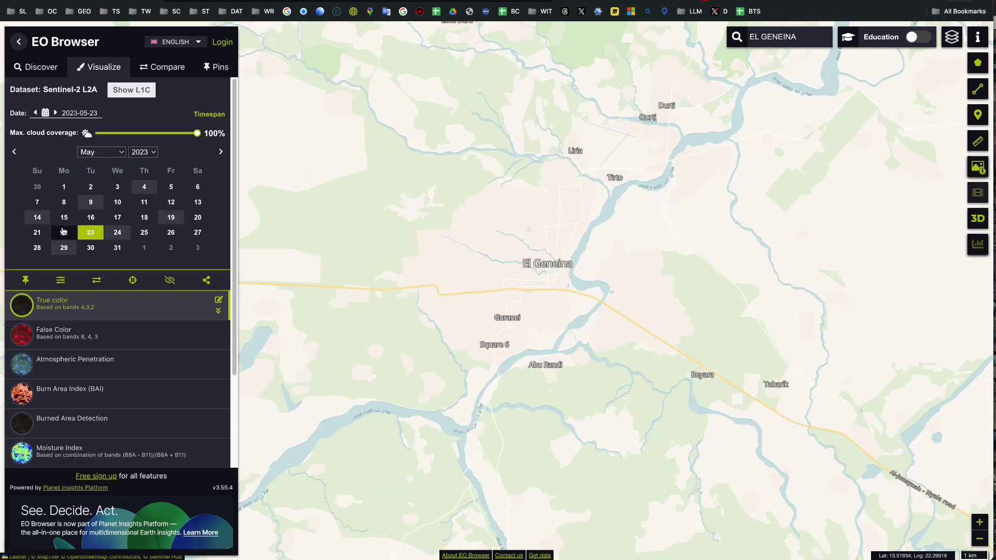
Step: Set the imagery date to 2023-05-14 and centre the map on western El Geneina
left_click(36, 217)
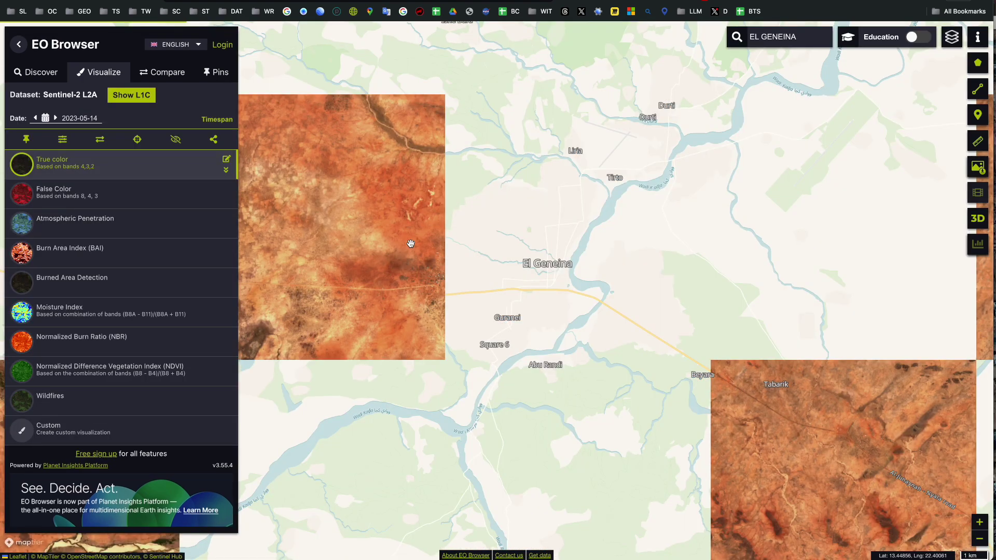
scroll(511, 265, "up", 1)
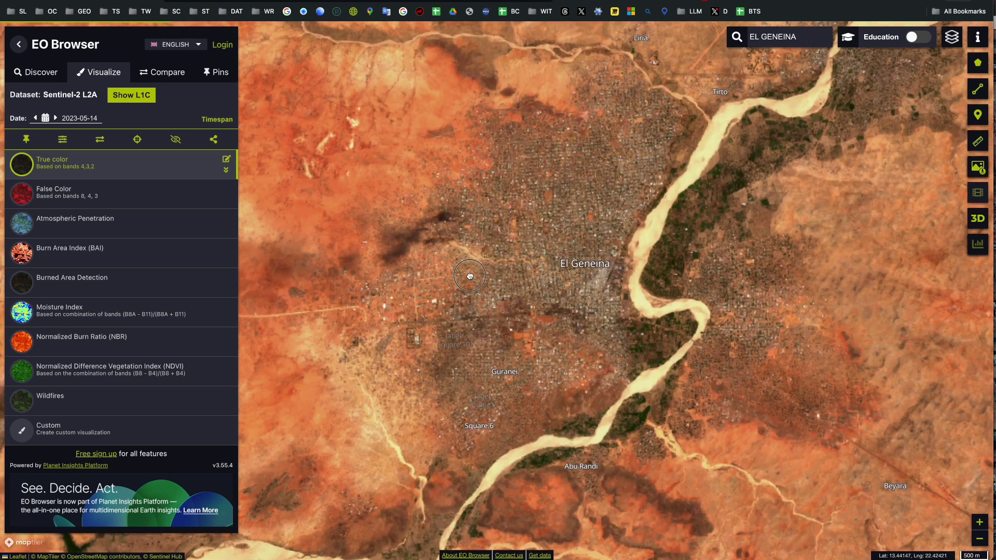
left_click_drag(452, 268, 481, 290)
scroll(482, 290, "up", 1)
left_click_drag(449, 235, 514, 230)
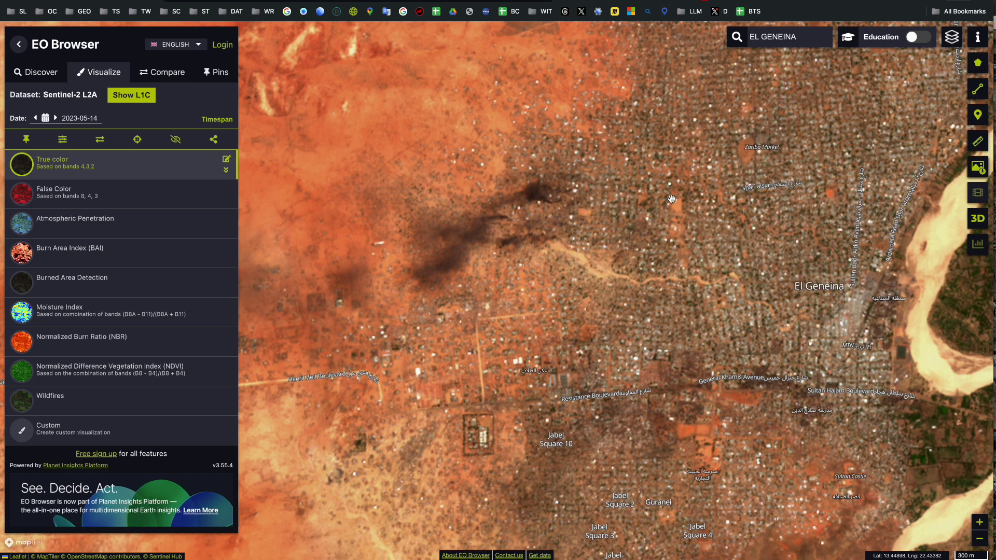
scroll(537, 217, "down", 1)
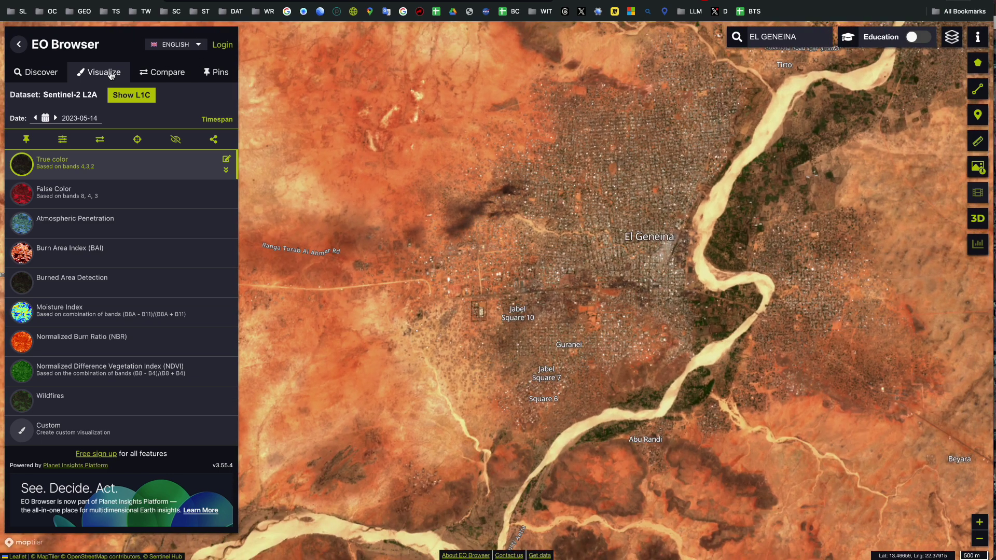
Step: Check the date calendar, then zoom in on the smoke-darkened western districts
left_click(50, 120)
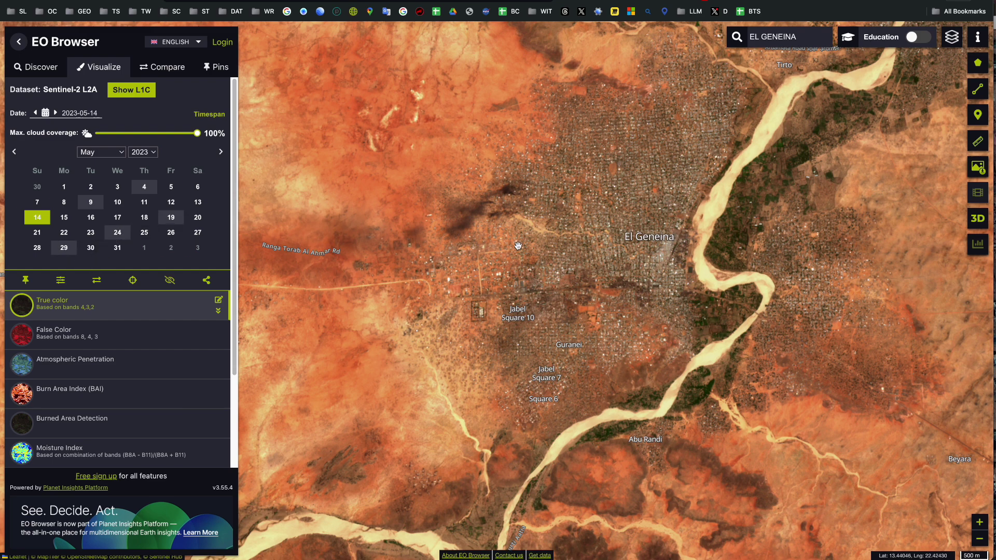
left_click_drag(508, 239, 494, 234)
scroll(493, 234, "up", 1)
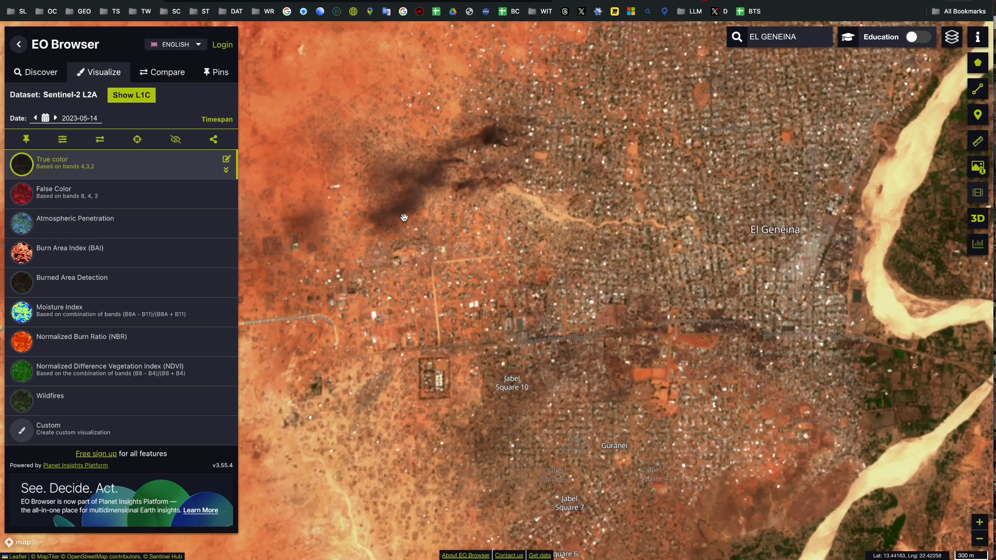
Step: Compare El Geneina in the Burn Area Index and Wildfires renderings, viewing the BAI description
left_click(57, 261)
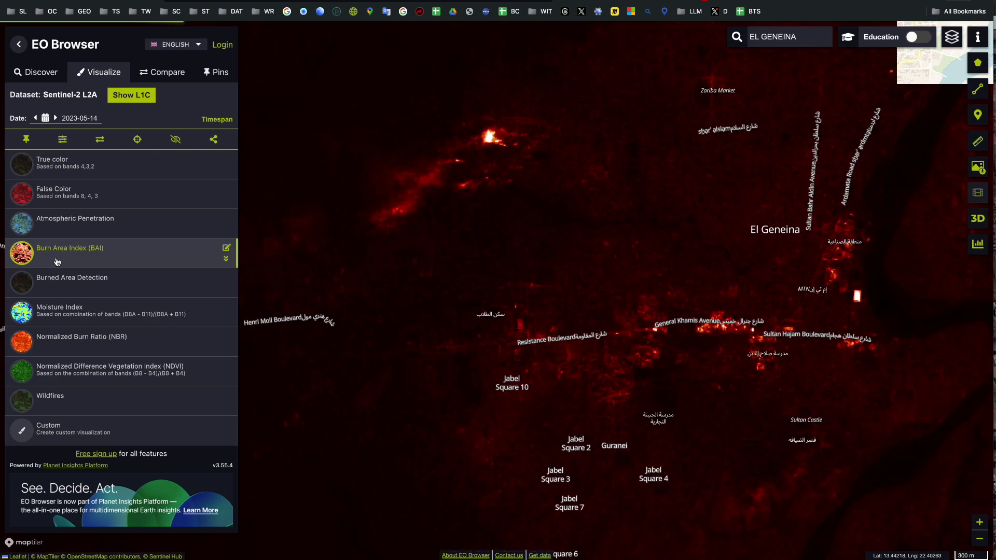
left_click_drag(548, 234, 545, 251)
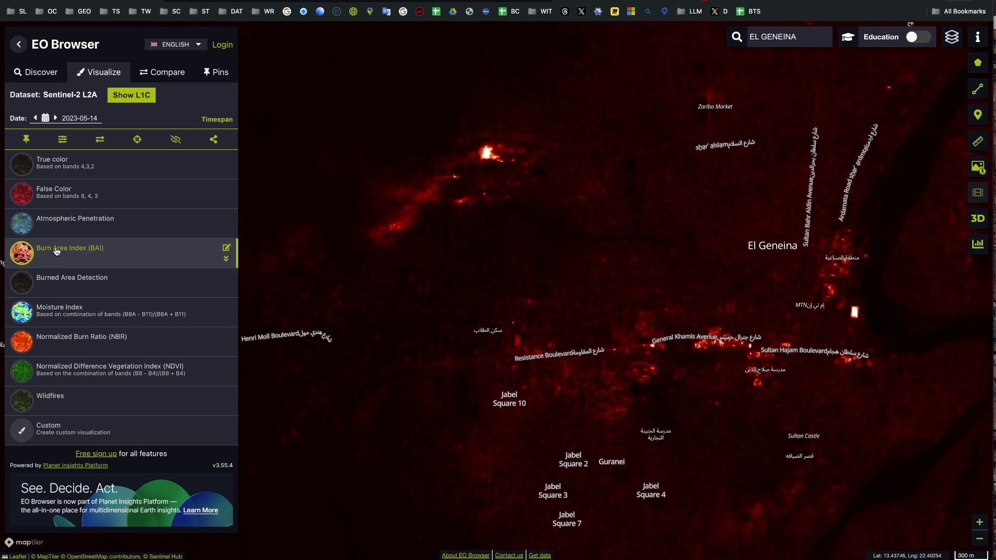
left_click(226, 259)
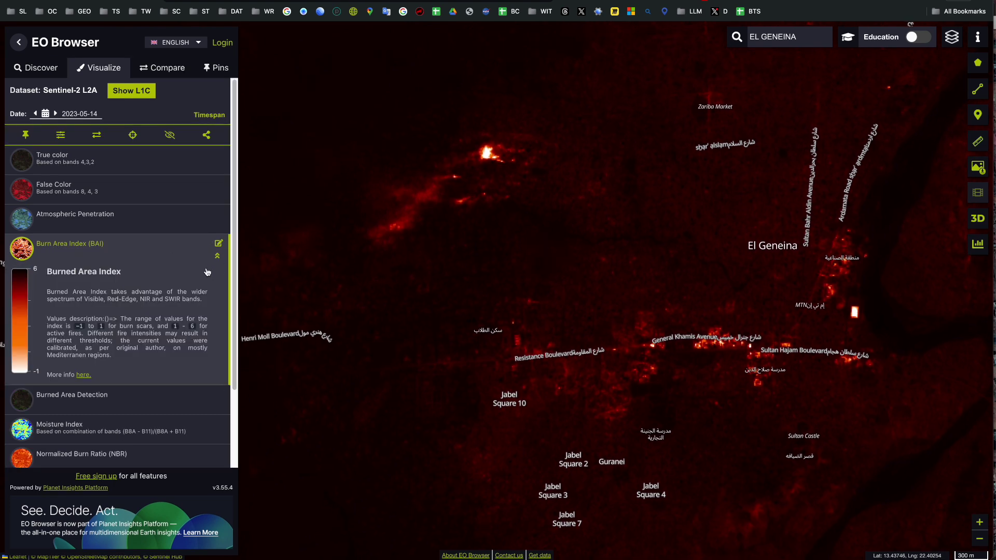
scroll(119, 363, "down", 2)
left_click(47, 423)
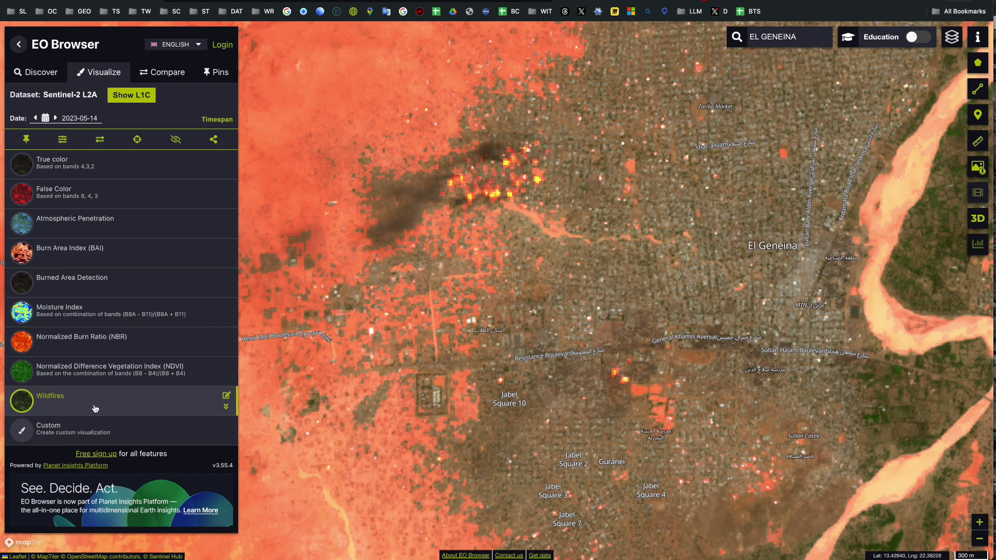
left_click(137, 256)
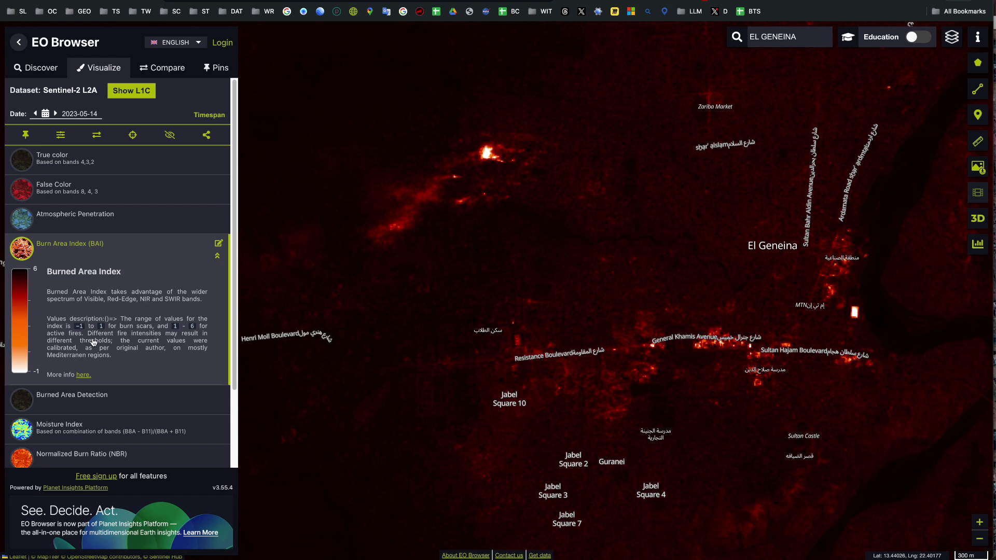
left_click(217, 257)
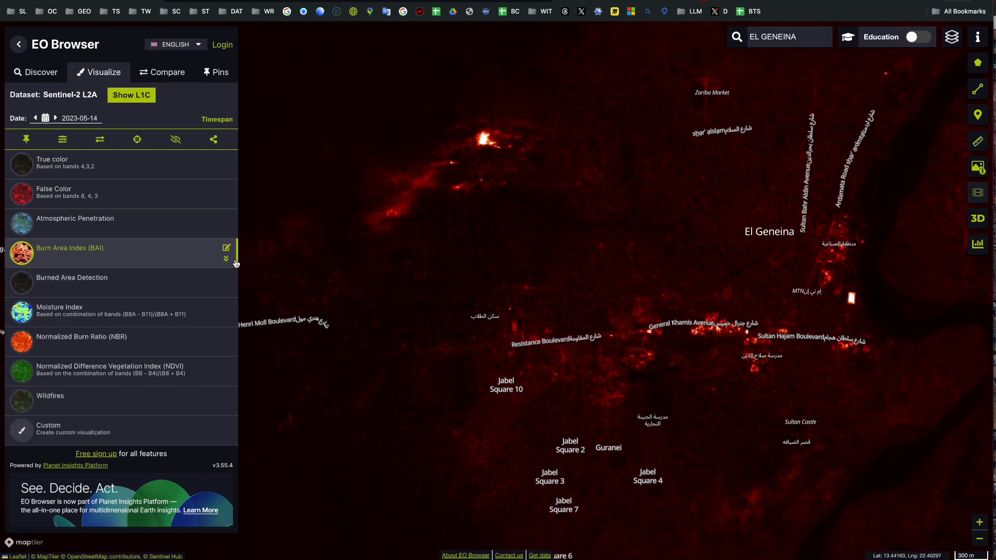
Step: Return to true colour and zoom out, recentred on El Geneina and the river
left_click(50, 163)
left_click_drag(473, 270, 471, 259)
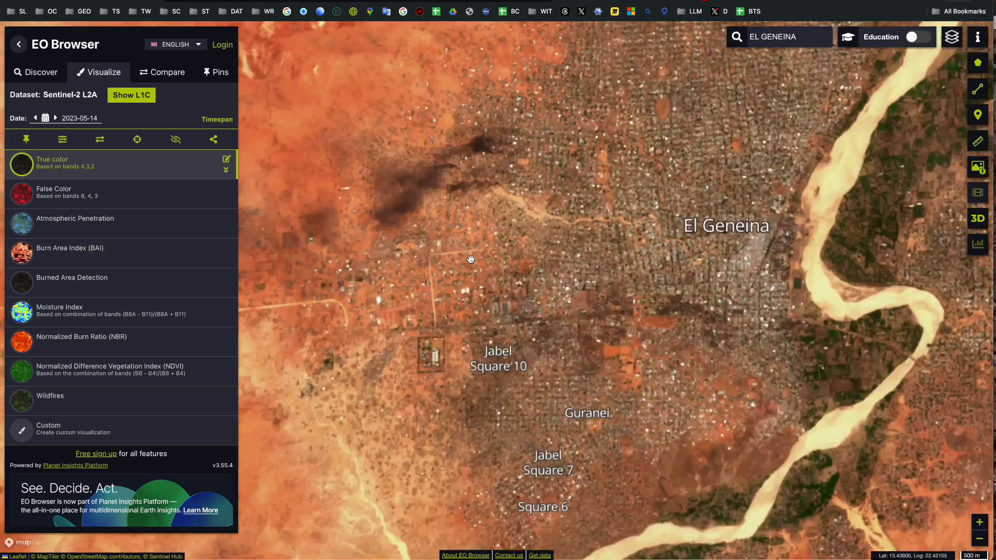
scroll(471, 259, "down", 3)
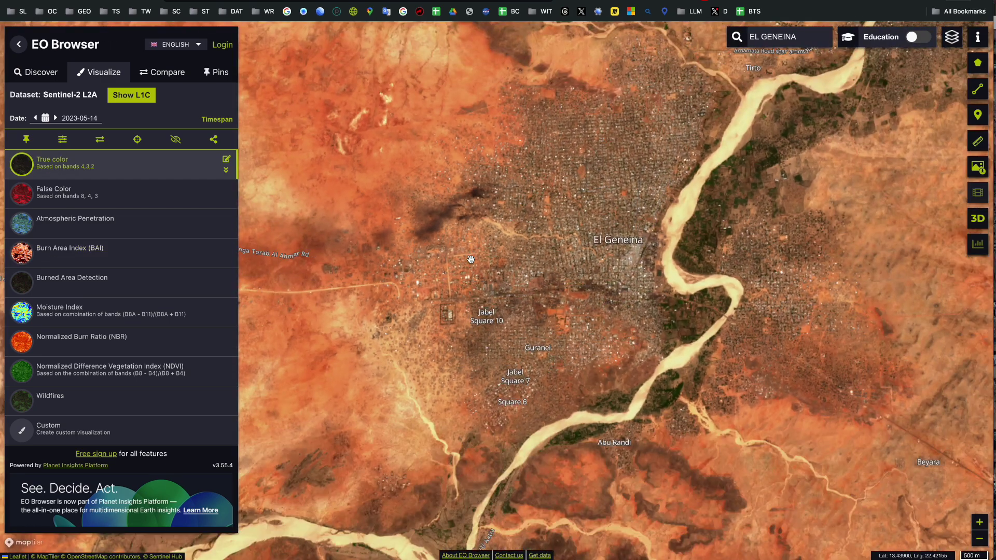
left_click_drag(470, 260, 492, 269)
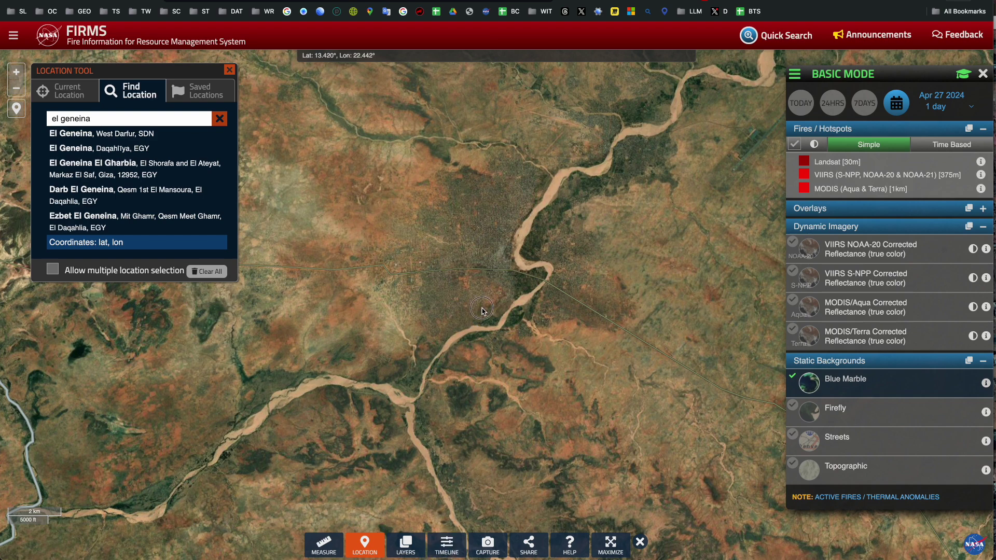
Step: Close the Location Tool and show the fire timeline with a 30-day date range
left_click(229, 69)
left_click(448, 543)
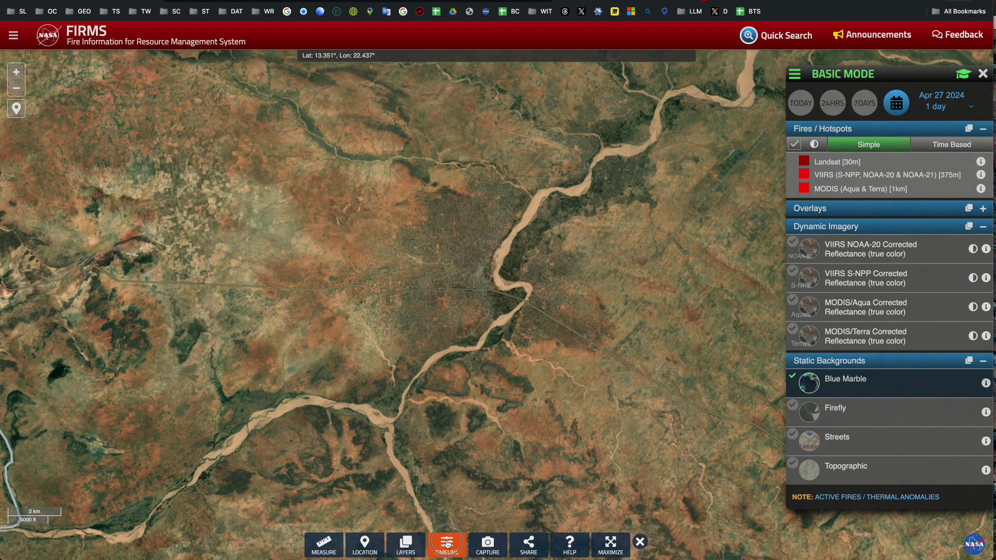
left_click_drag(807, 550, 206, 550)
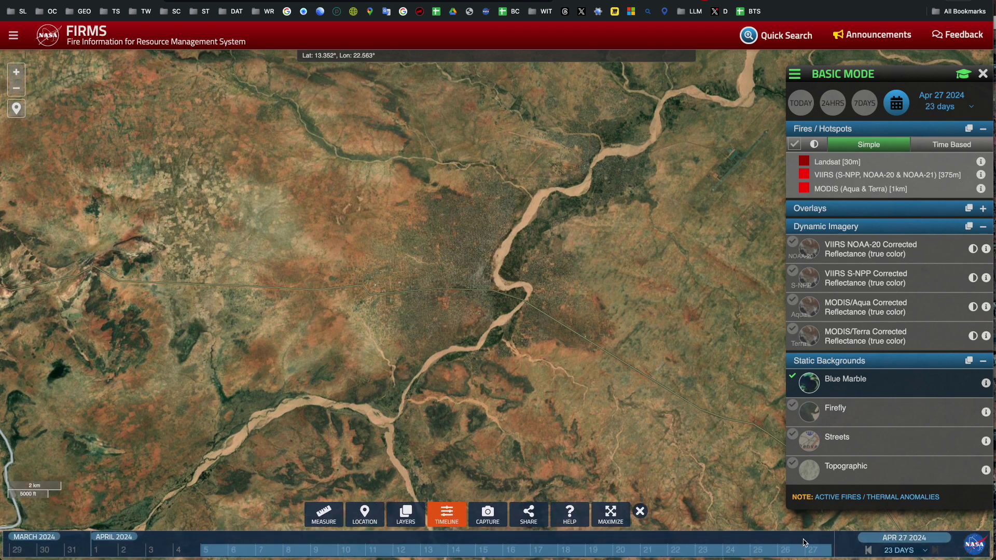
left_click(912, 552)
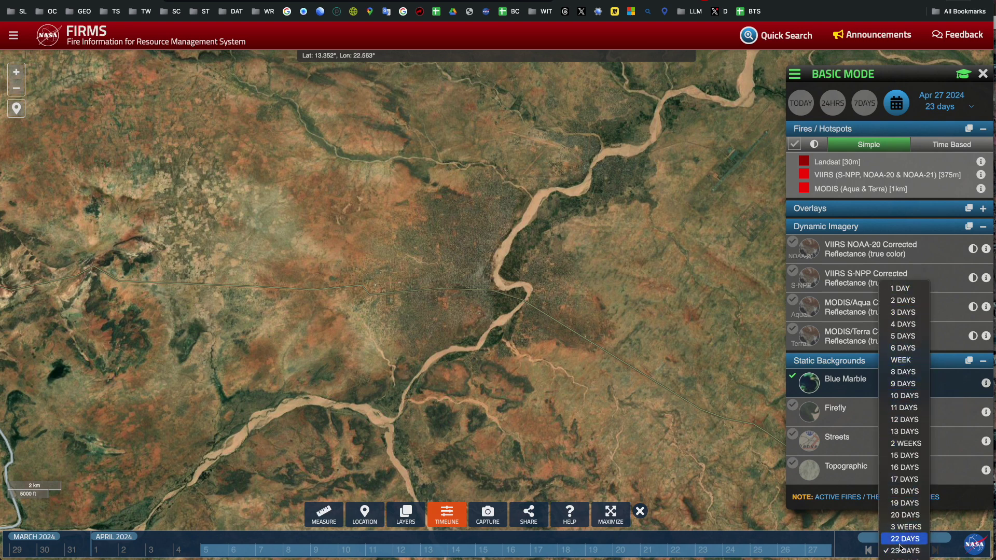
scroll(902, 555, "down", 2)
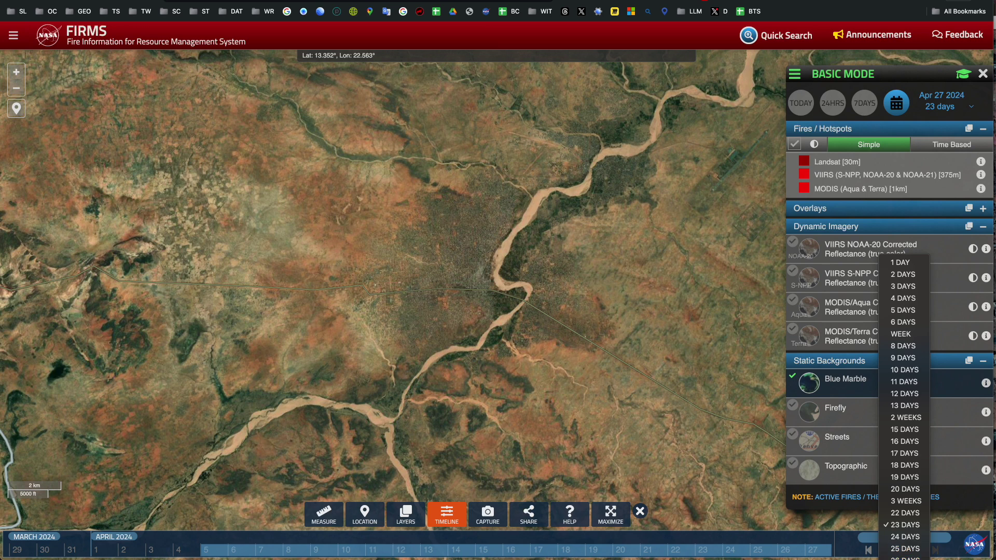
left_click(202, 550)
left_click_drag(201, 551, 1, 558)
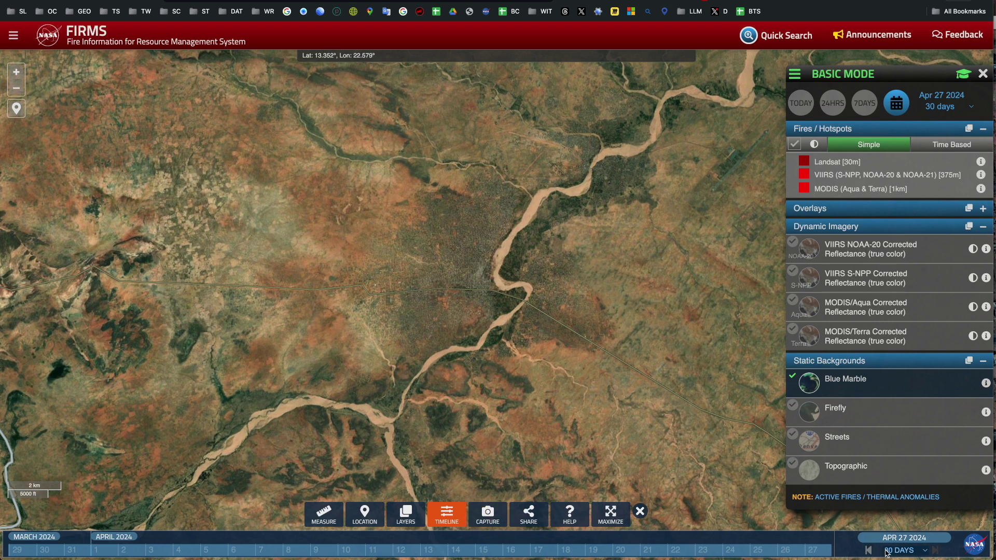
Step: Change the timeline date's year to 2023, so the window ends Jun 09 2023
left_click(923, 548)
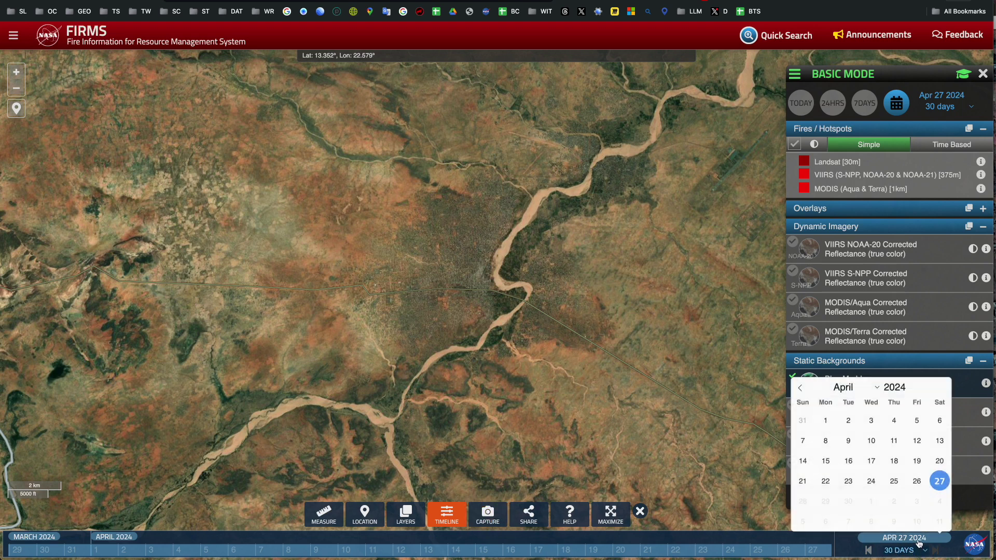
left_click(856, 389)
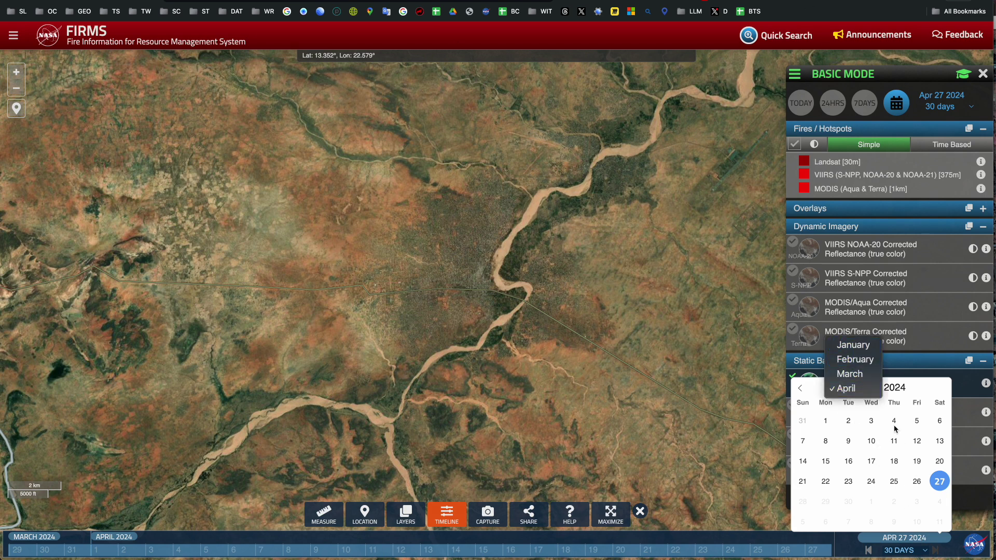
left_click(914, 392)
left_click(863, 392)
left_click(898, 391)
left_click(902, 388)
left_click(910, 390)
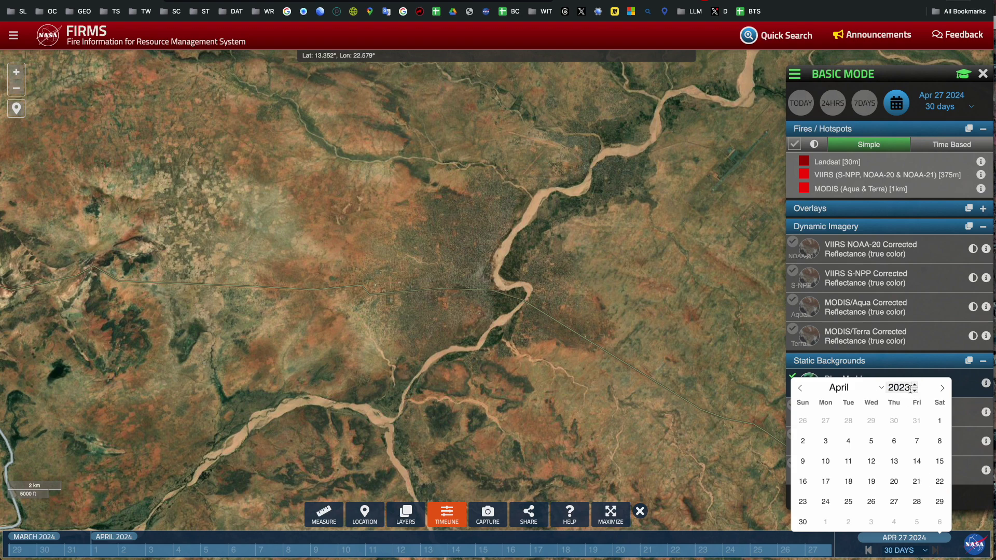
left_click(870, 391)
left_click(861, 405)
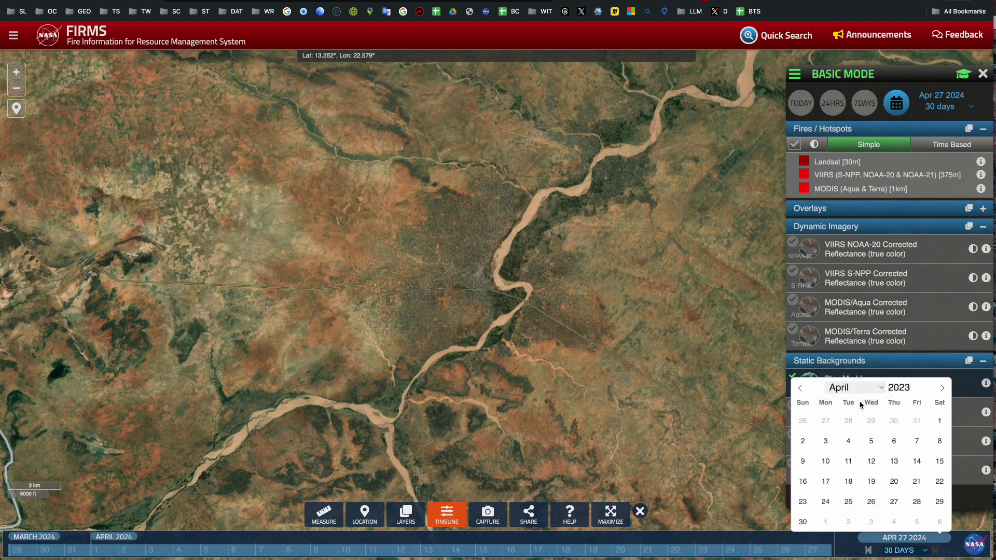
left_click(454, 367)
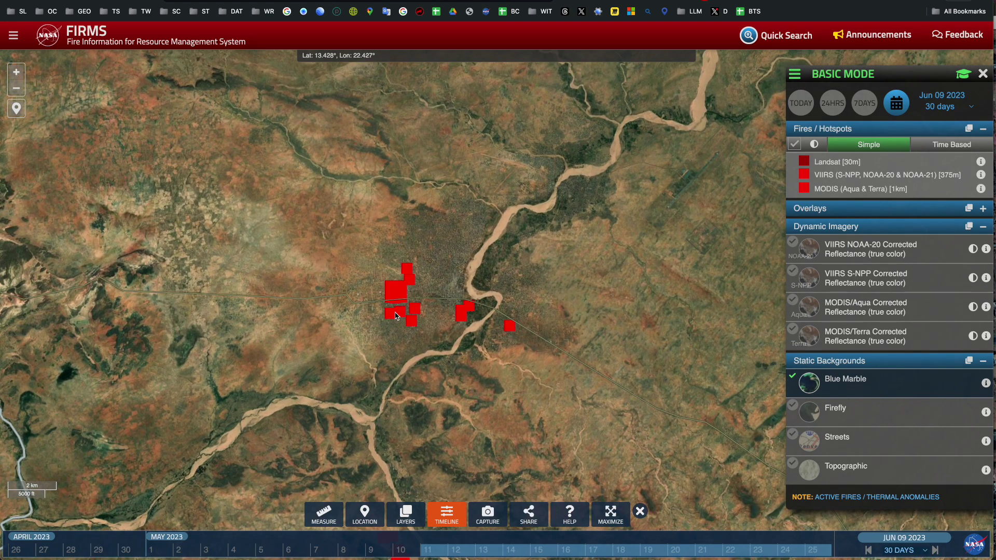
Step: Zoom in over western El Geneina and select the top hotspot's Suomi NPP latitude/longitude values
scroll(396, 315, "up", 2)
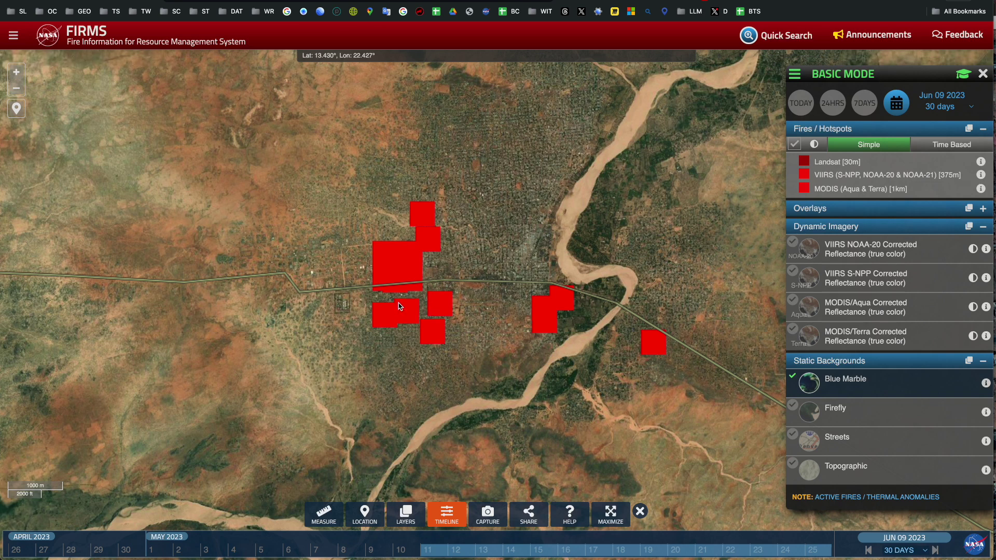
left_click(423, 217)
left_click(423, 213)
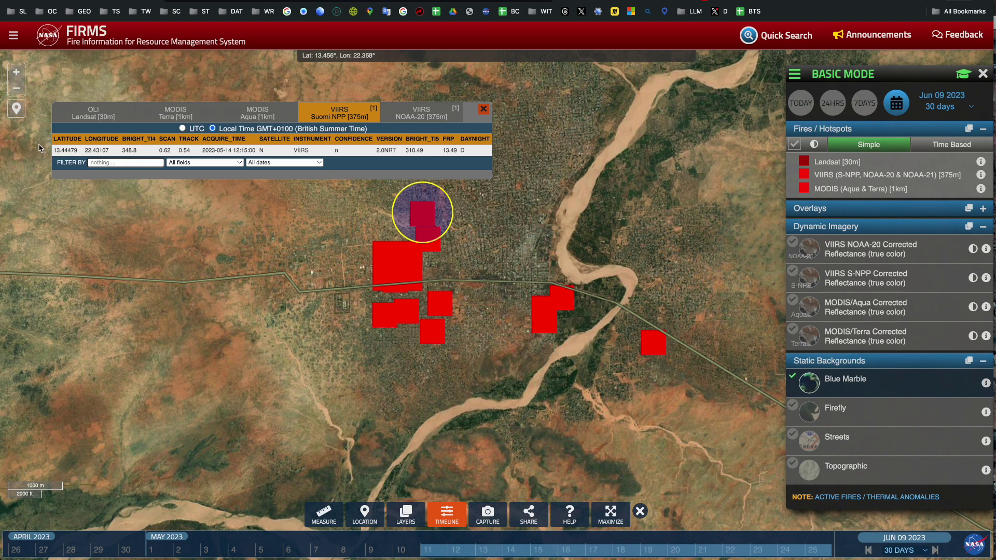
left_click_drag(54, 151, 110, 152)
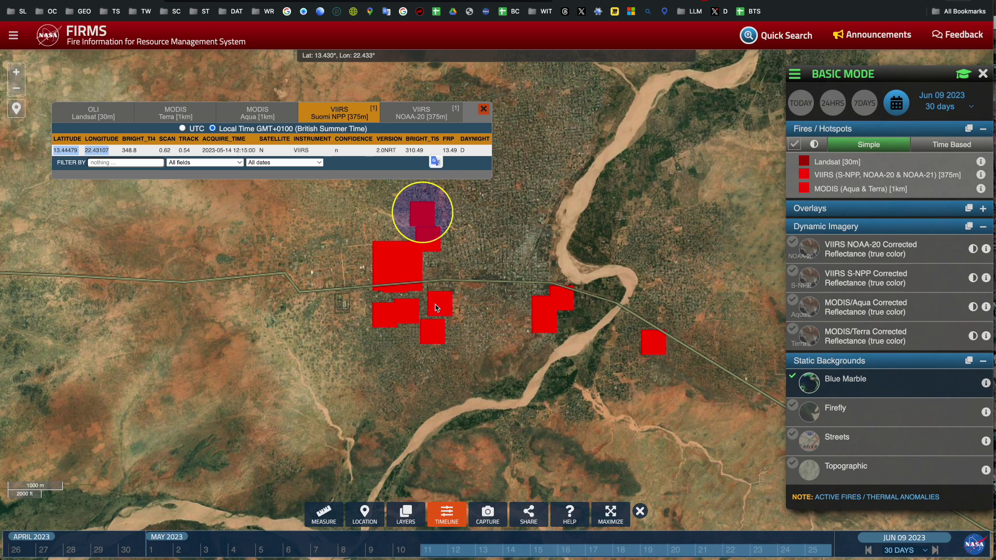
left_click(484, 109)
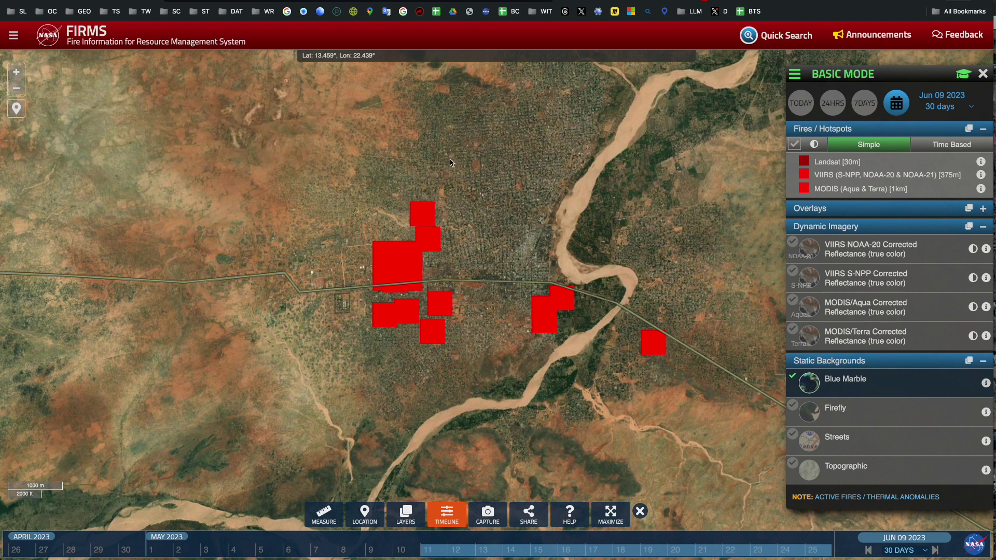
left_click_drag(390, 283, 405, 268)
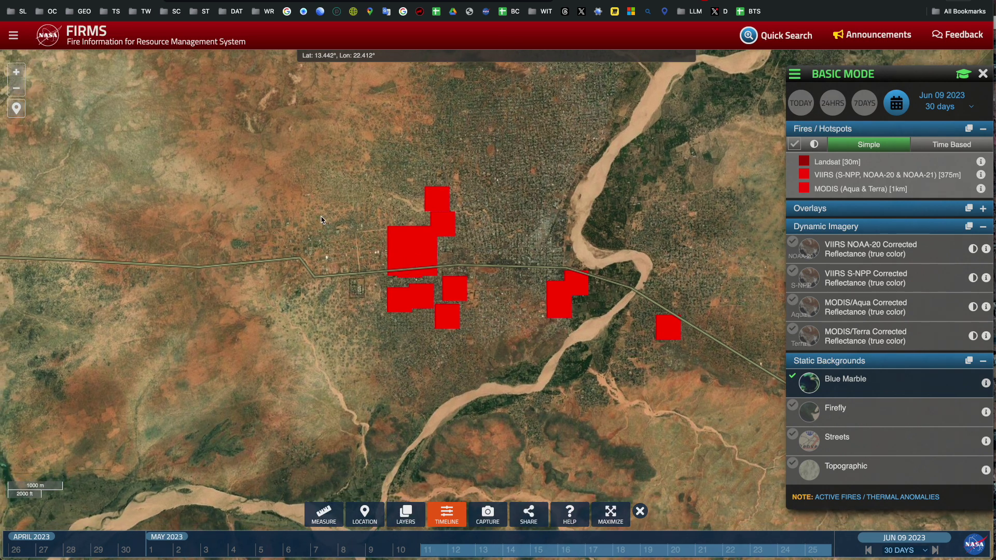